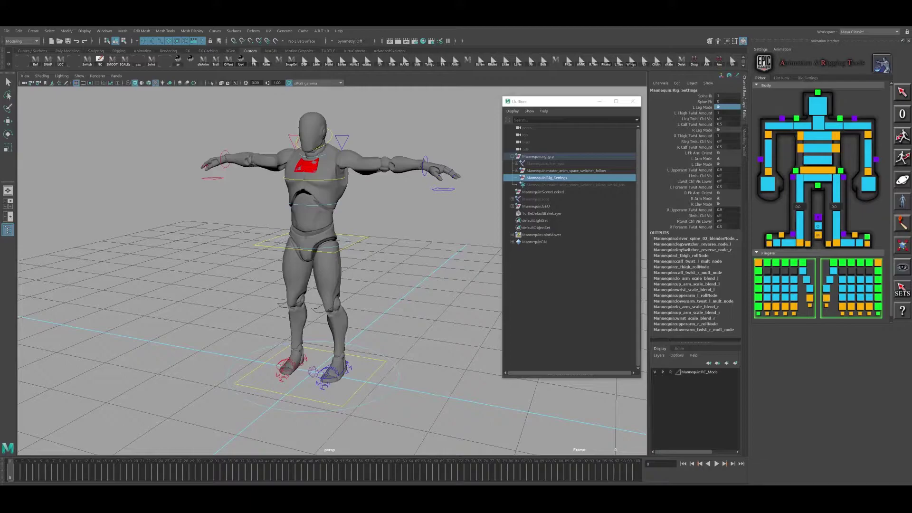
- Try out the IK spine by selecting the chest and mid-spine controls and nudging the mid-spine control slightly
click(314, 178)
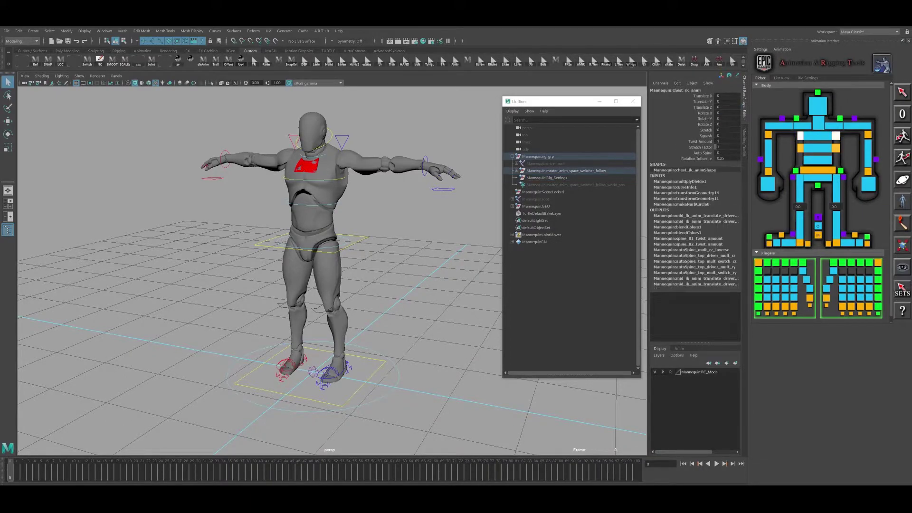
alt+middle_drag(314, 178, 324, 184)
key(w)
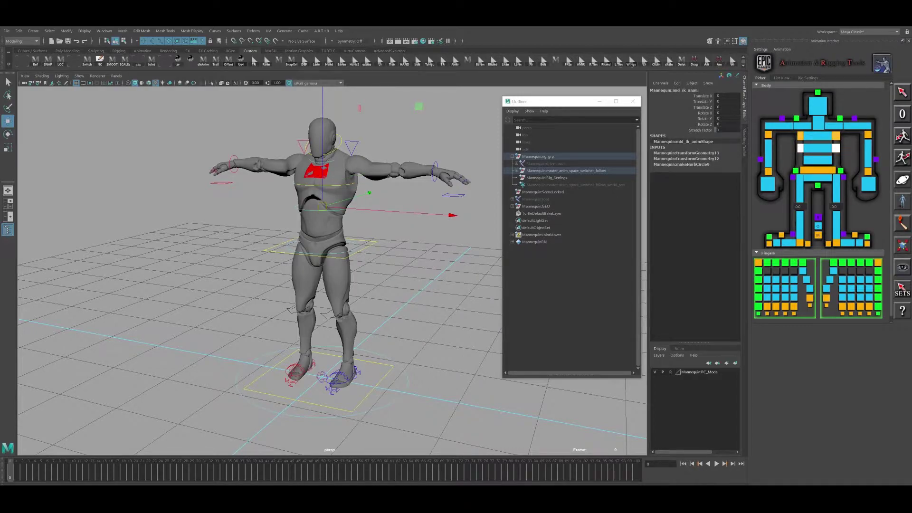
click(835, 148)
click(836, 136)
click(835, 148)
click(818, 136)
drag(323, 142, 323, 135)
click(817, 148)
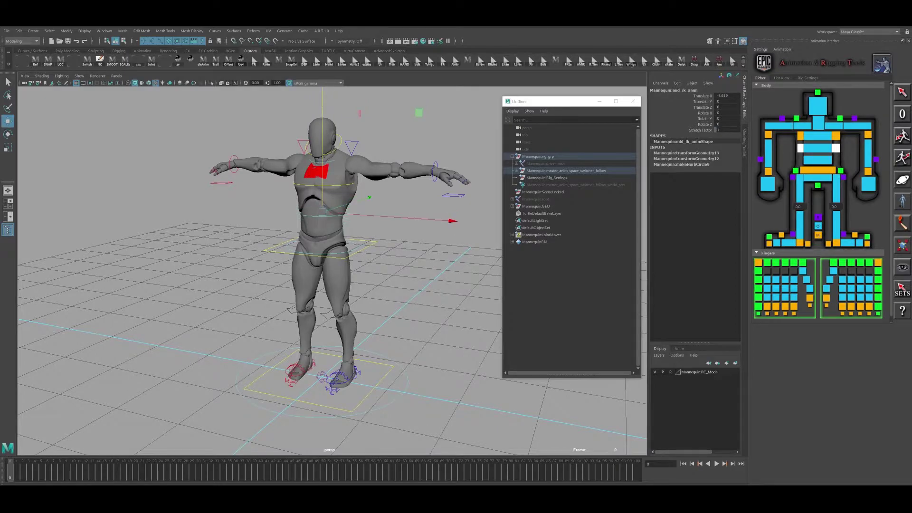
- Rotate the chest IK control slightly, to about 5.46 in X, -1.76 in Y and 1.8 in Z
click(323, 186)
key(e)
mouse_move(294, 156)
mouse_down()
mouse_move(285, 164)
mouse_move(297, 168)
mouse_up()
- Examine the mid-spine, clavicle and body controls of the rig by selecting them in turn
shift+click(836, 148)
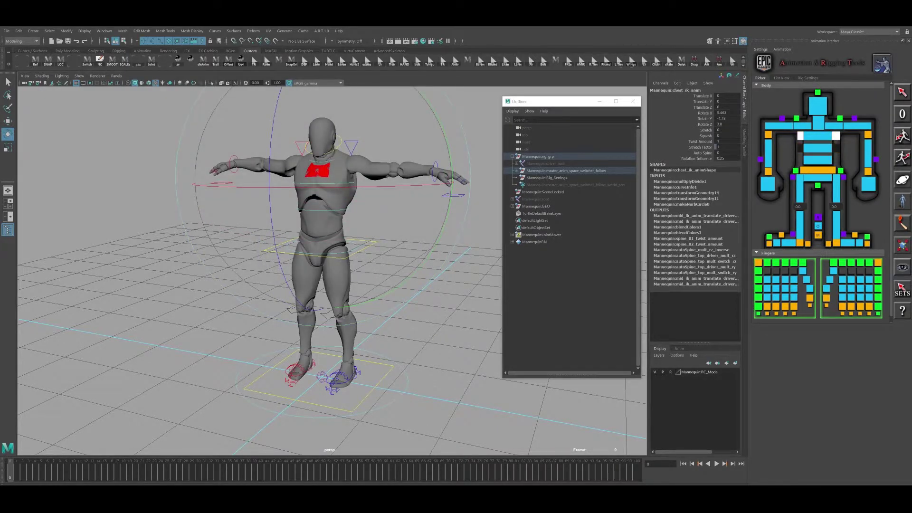
key(w)
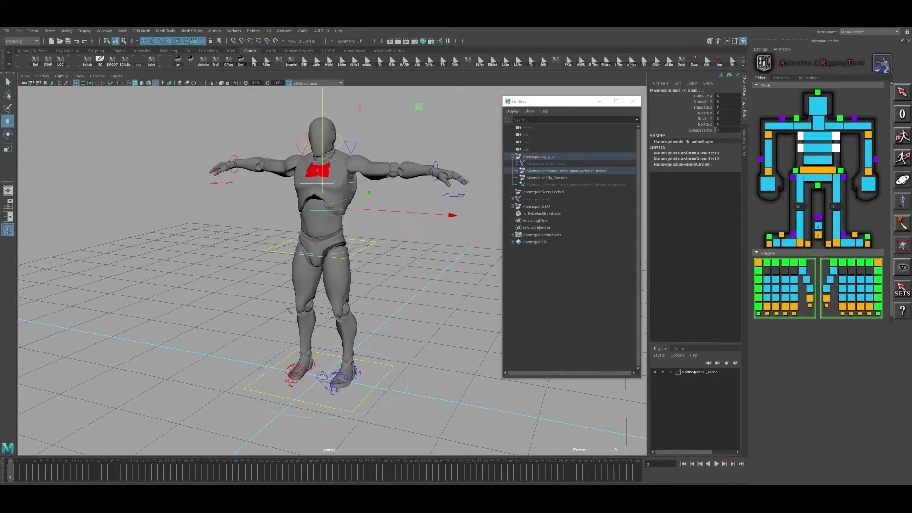
click(834, 126)
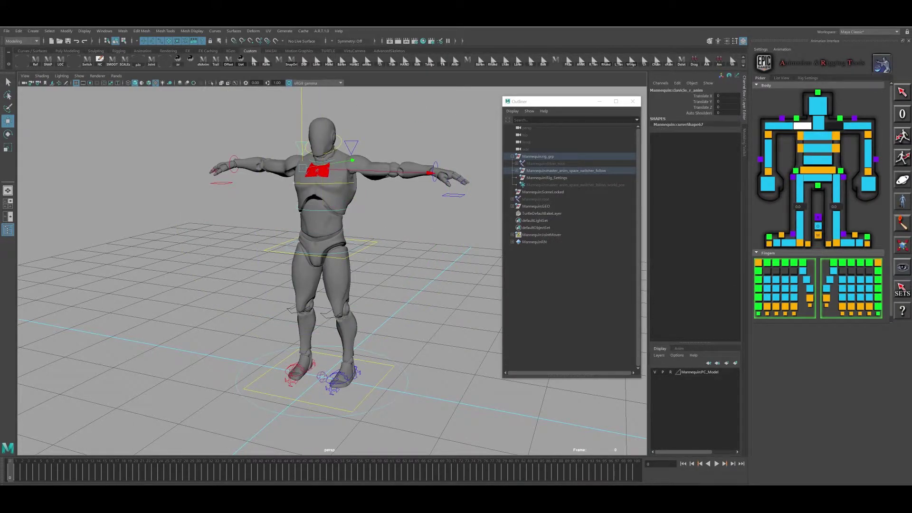
mouse_move(351, 133)
mouse_down()
mouse_move(351, 142)
mouse_move(351, 133)
mouse_up()
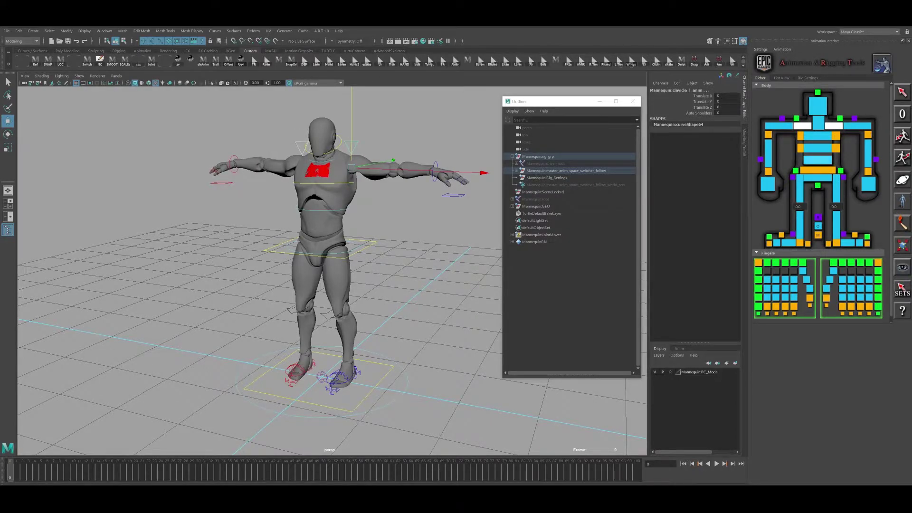
click(817, 170)
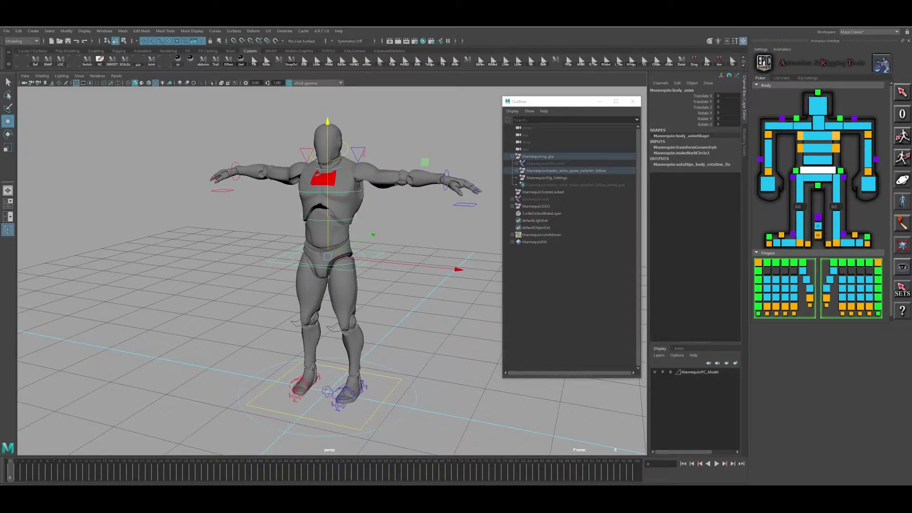
- Set the L Leg Mode of the mannequin's Rig_Settings to fk
click(546, 178)
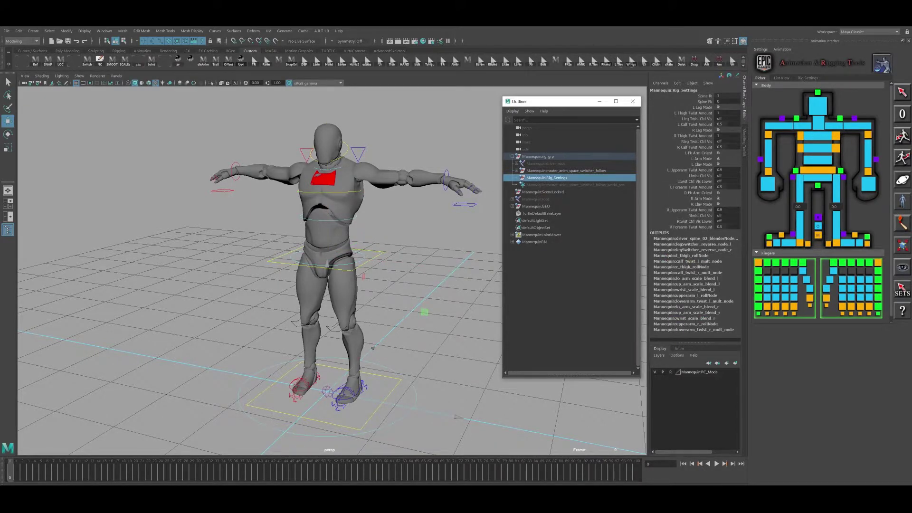
click(727, 107)
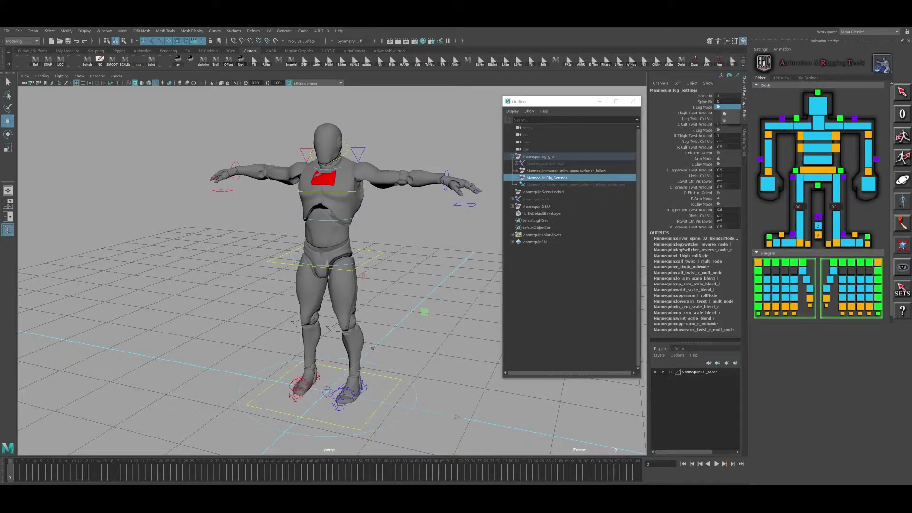
click(724, 113)
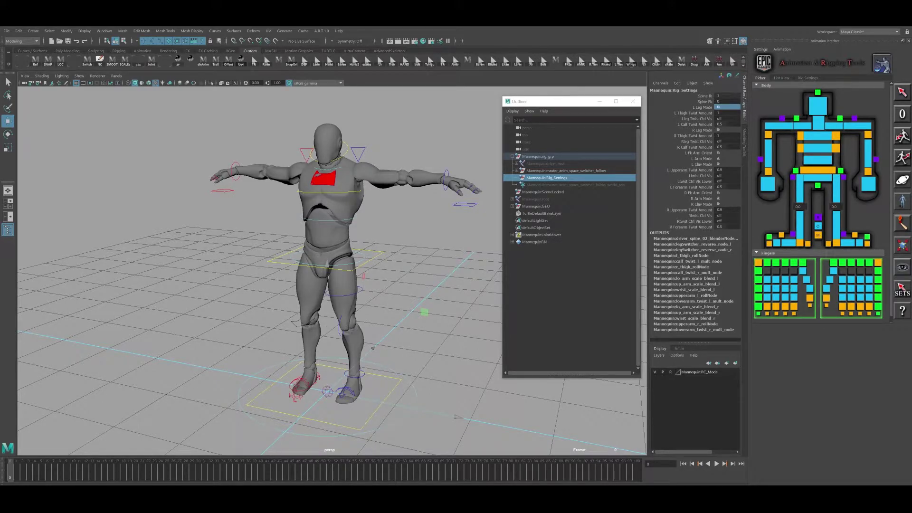
- Try rotating the left leg's FK thigh and foot controls, undoing each rotation
alt+middle_drag(327, 266, 337, 257)
click(353, 285)
key(e)
drag(310, 275, 317, 327)
key(ctrl+z)
key(ctrl+z)
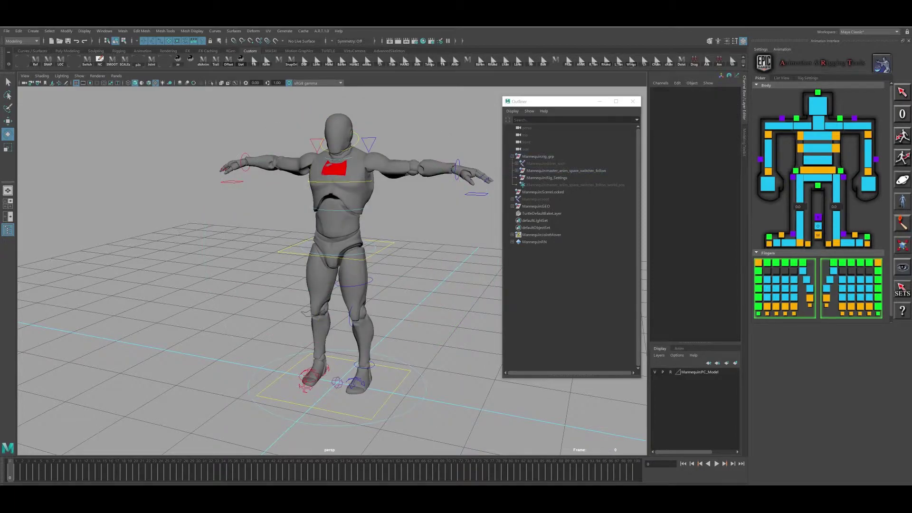
click(364, 367)
drag(364, 367, 361, 382)
key(ctrl+z)
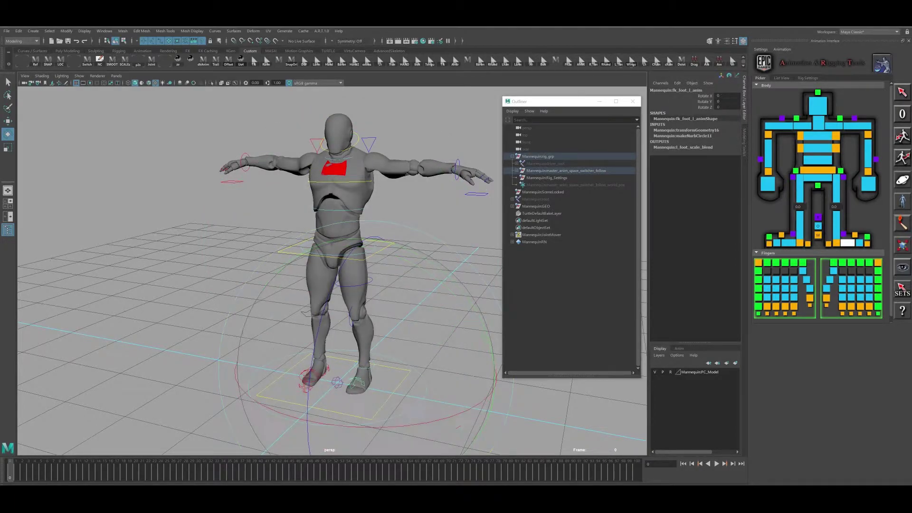
- Set the L Leg Mode of Rig_Settings back to ik and clear the selection
click(565, 170)
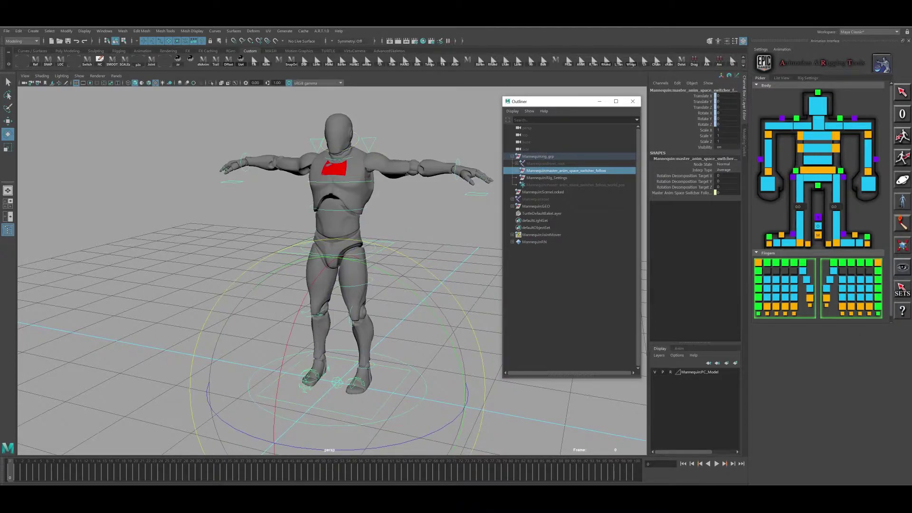
click(546, 177)
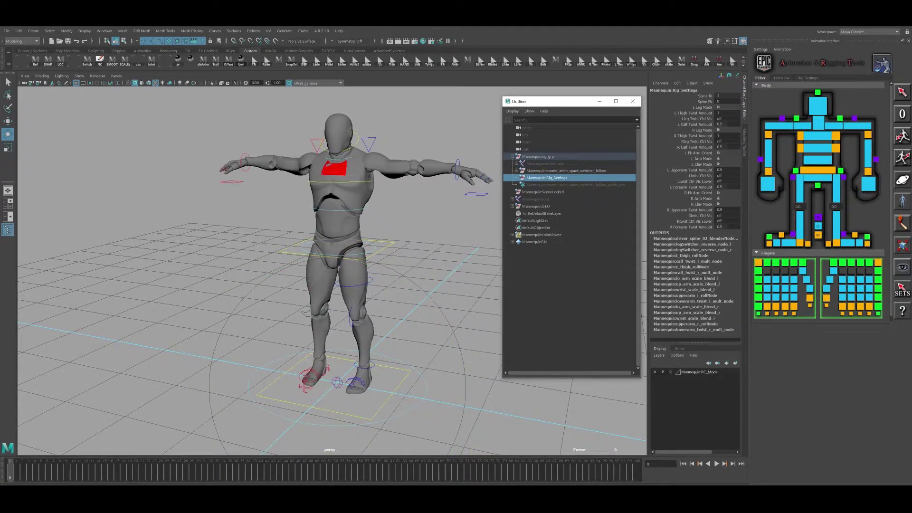
click(726, 107)
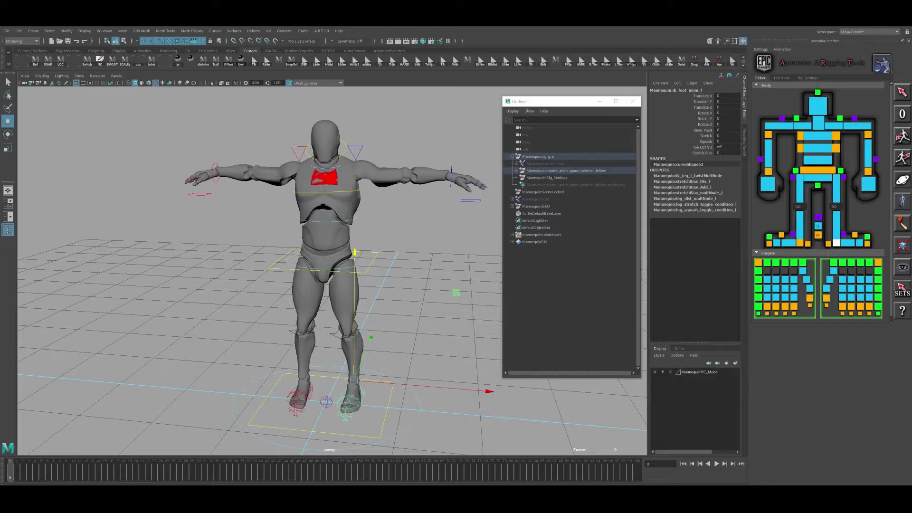
key(alt+d)
alt+drag(333, 266, 321, 270)
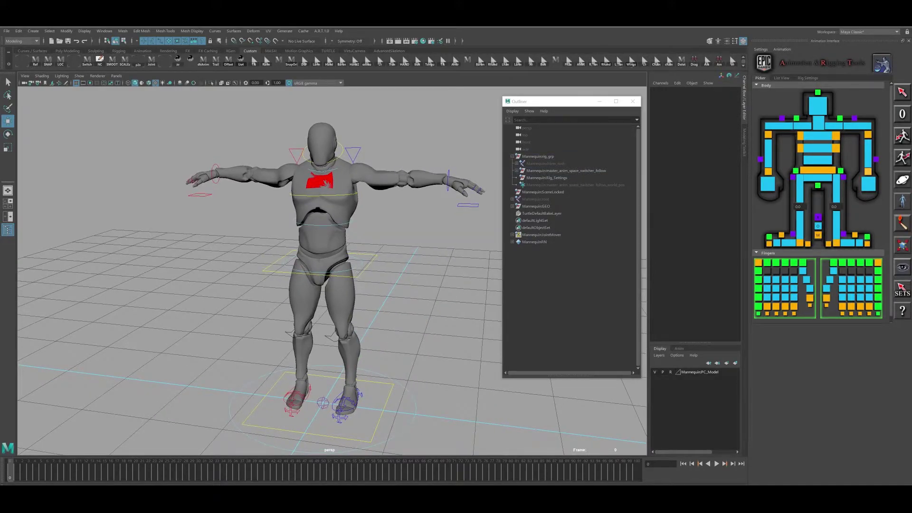
- Switch the left arm to Arm FK Mode from its elbow control in the body picker
click(448, 180)
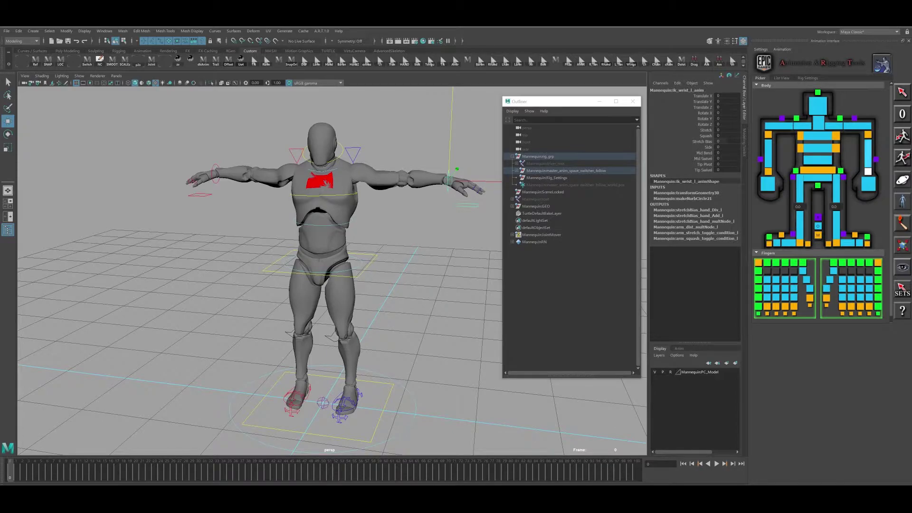
right_click(868, 163)
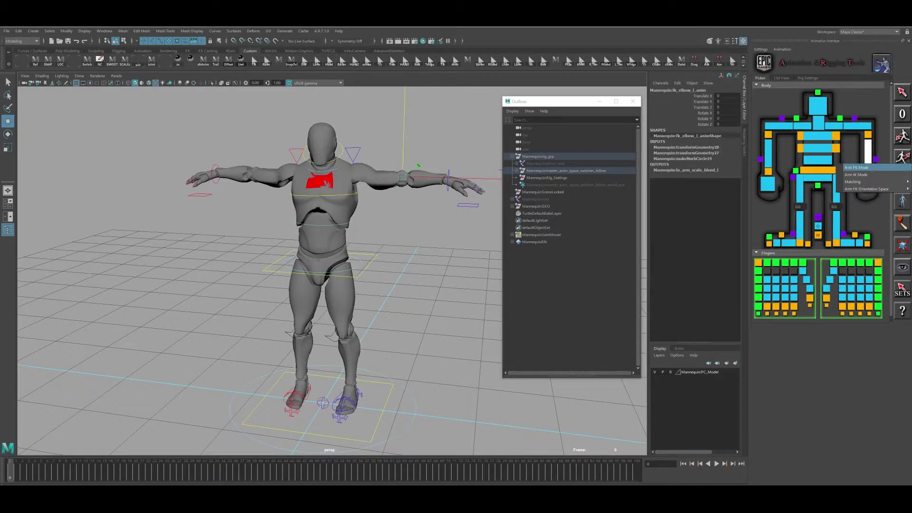
click(856, 168)
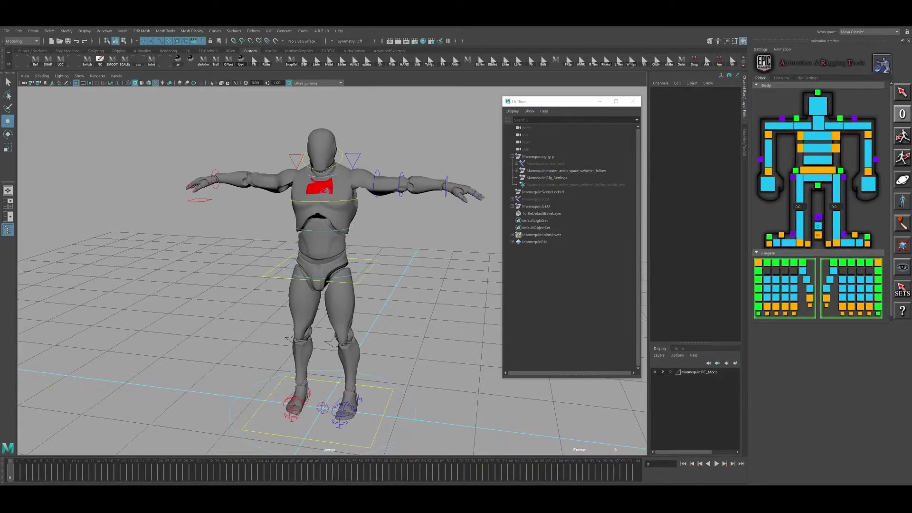
- Compare the left clavicle, FK upper arm and IK wrist controls by selecting each with the rotate and move tools
click(833, 126)
key(e)
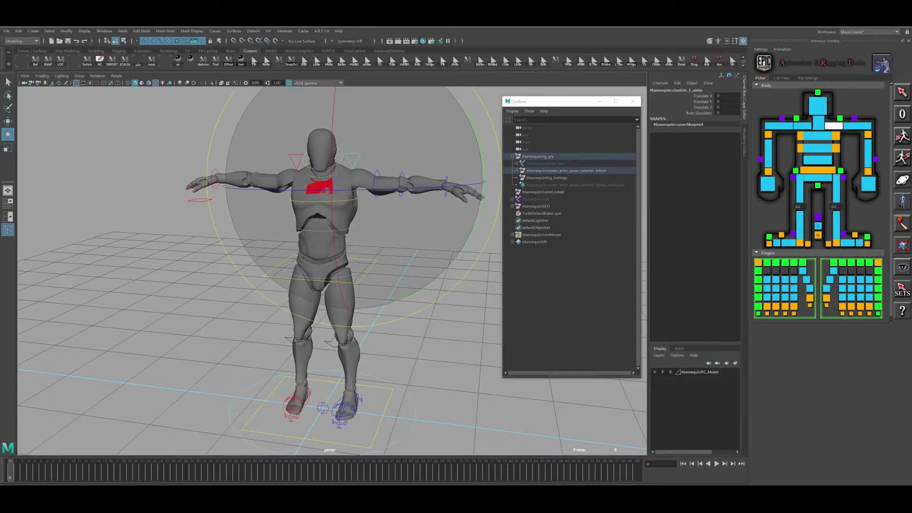
click(858, 126)
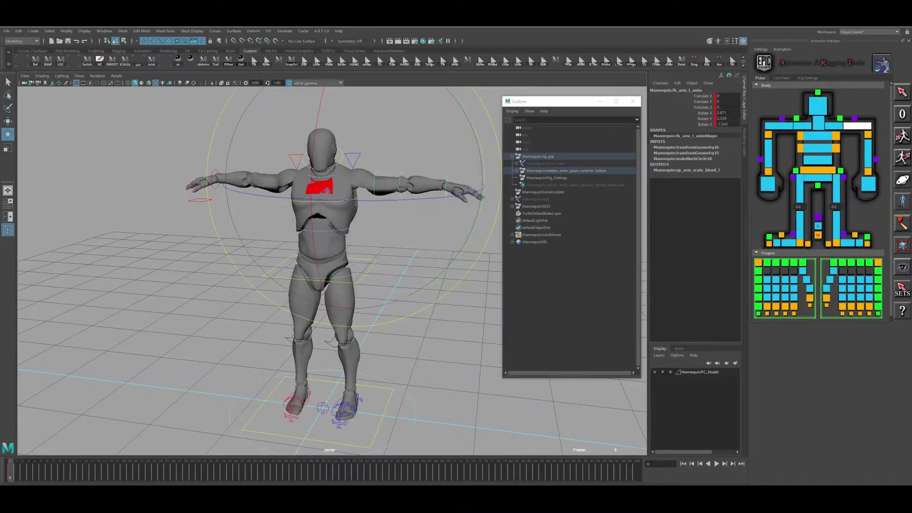
click(868, 171)
key(w)
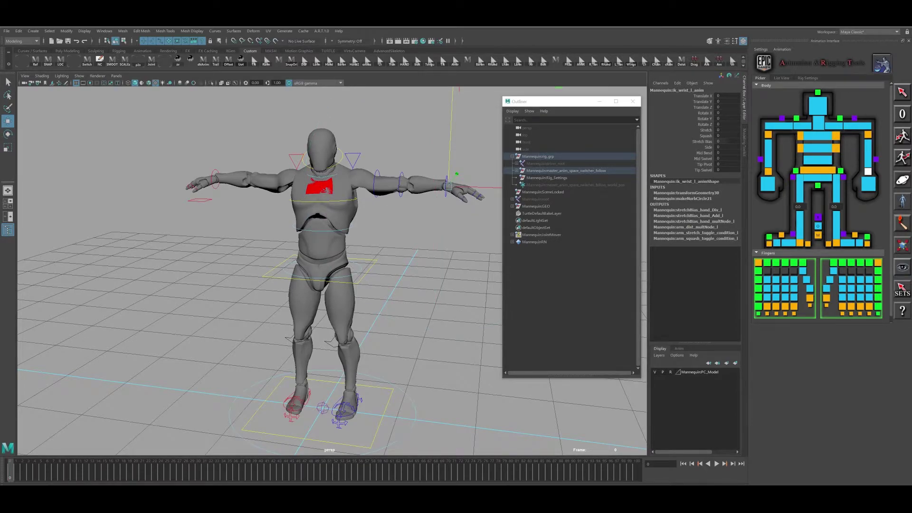
click(858, 126)
click(833, 125)
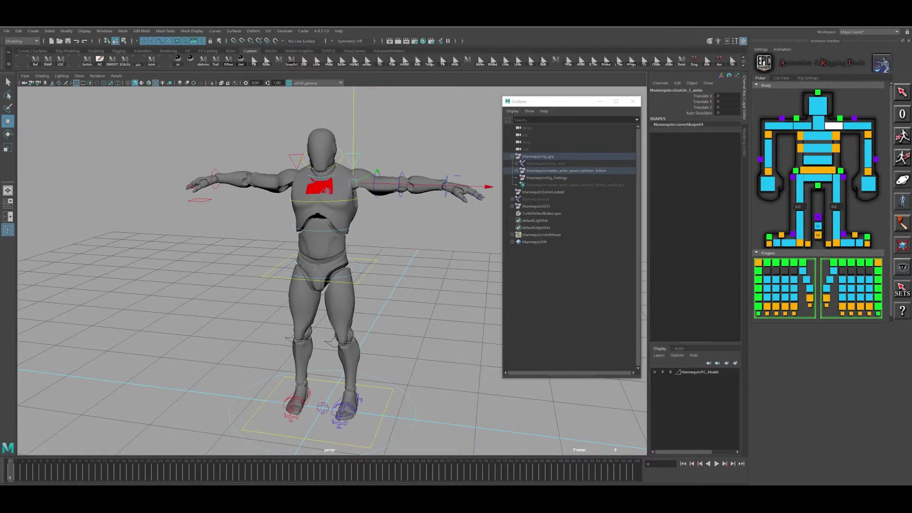
click(868, 171)
click(833, 125)
- Apply Arm FK Mode and Clavicle FK Mode to the left arm from its clavicle control
right_click(839, 126)
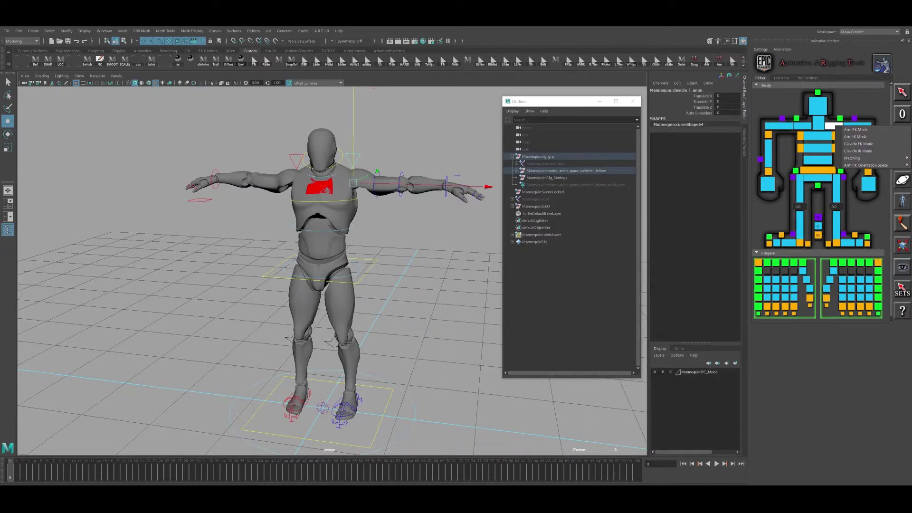
click(855, 130)
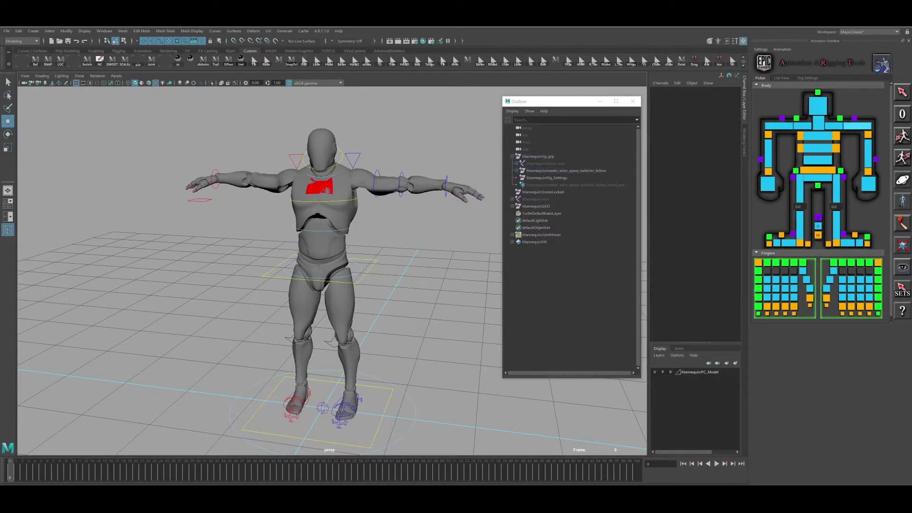
right_click(839, 127)
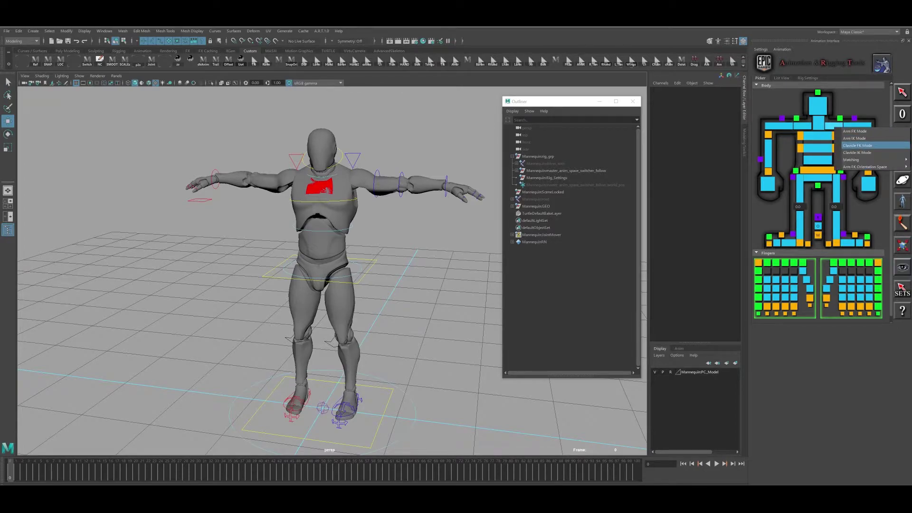
click(857, 145)
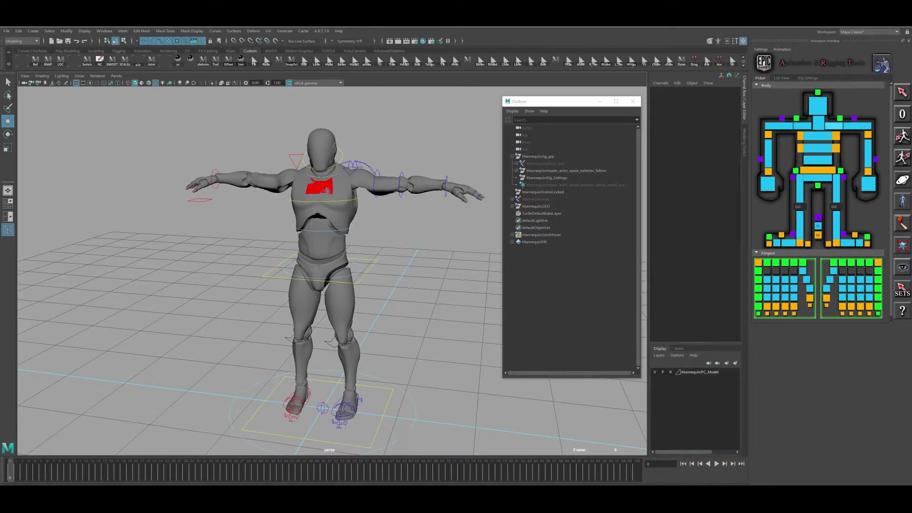
- Try rotating the left FK clavicle to raise the arm, and undo the rotation and the clavicle mode switch
click(833, 125)
key(e)
drag(260, 278, 347, 302)
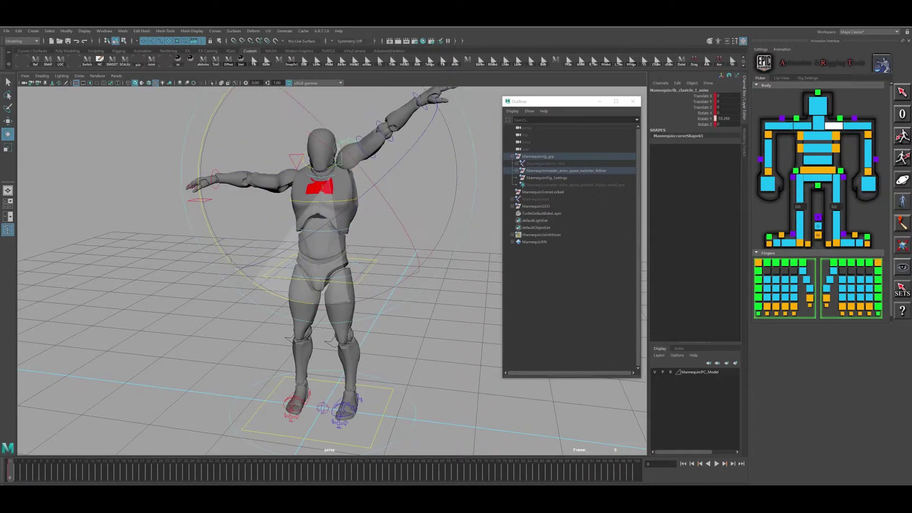
key(ctrl+z)
key(ctrl+z)
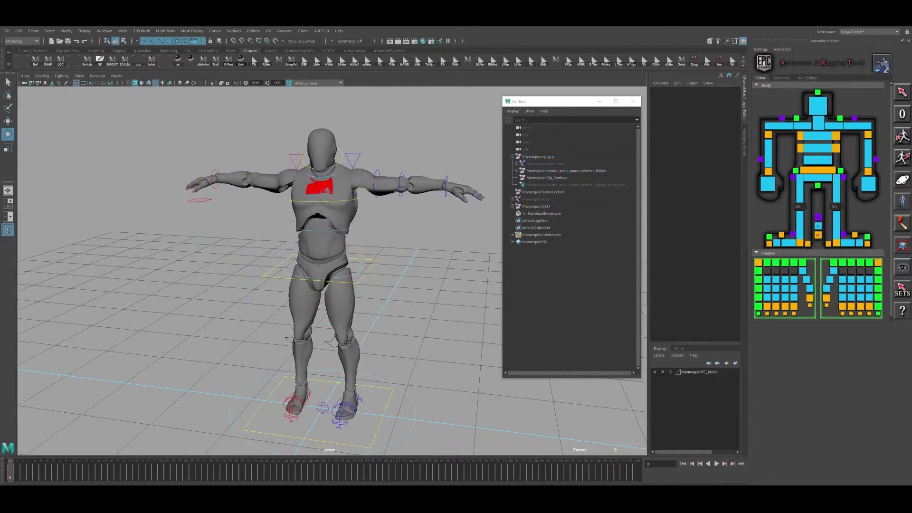
- Try moving the left clavicle's IK control upward, and undo the move
click(352, 159)
key(w)
mouse_move(353, 137)
mouse_down()
mouse_move(353, 119)
mouse_move(353, 127)
mouse_up()
key(ctrl+z)
key(ctrl+z)
key(ctrl+z)
- Try rotating the left upper arm's FK control, and undo the rotation
click(376, 183)
key(e)
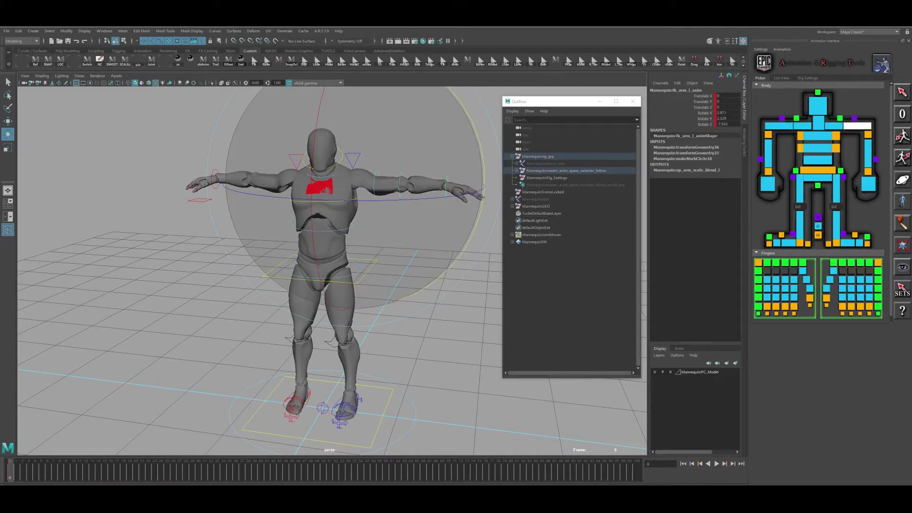
drag(482, 165, 480, 153)
key(ctrl+z)
key(ctrl+z)
- Select the left clavicle control with the move tool, and apply Spine FK Mode from the chest control
click(353, 159)
key(w)
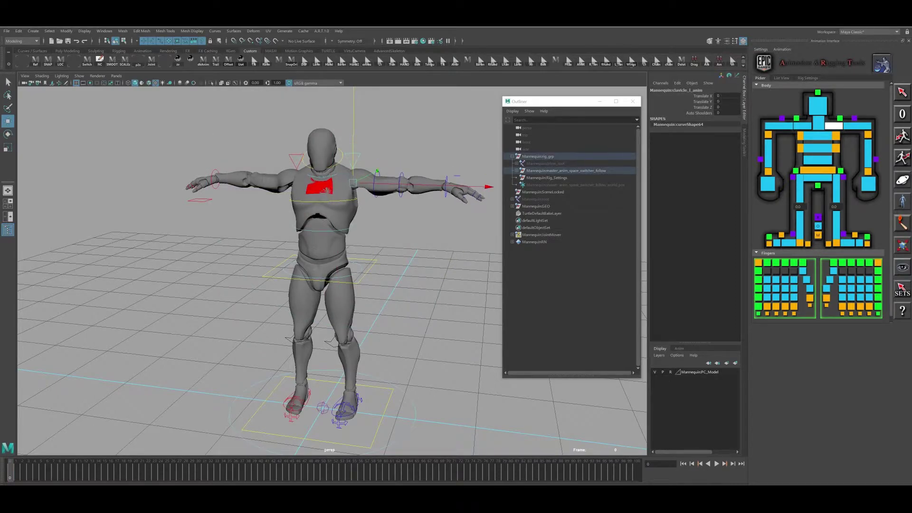
alt+middle_drag(370, 204, 379, 200)
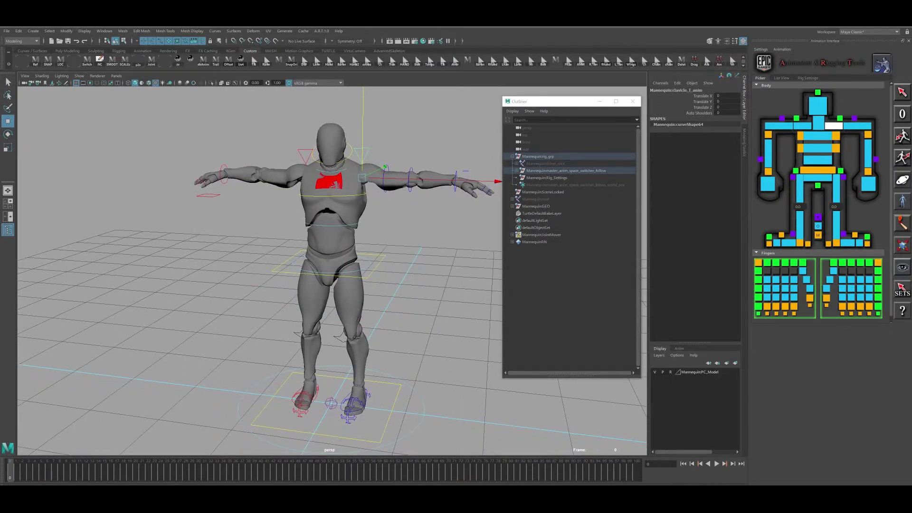
click(836, 136)
right_click(838, 136)
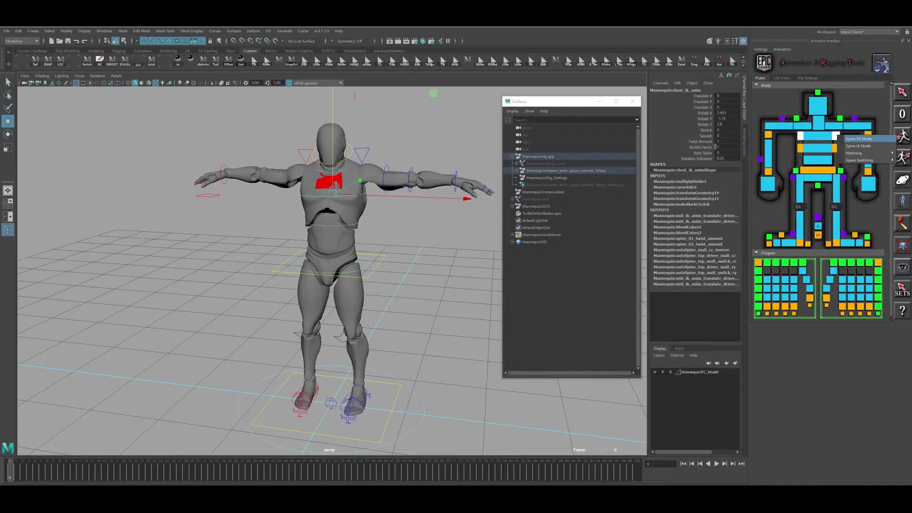
click(858, 139)
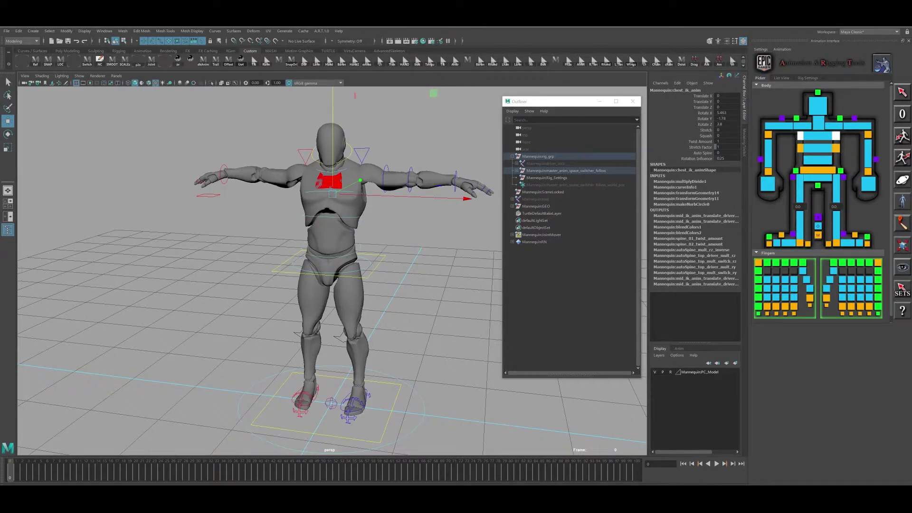
- Try rotating the three FK spine controls together, and undo the rotation
click(817, 136)
shift+click(817, 148)
shift+click(818, 160)
key(e)
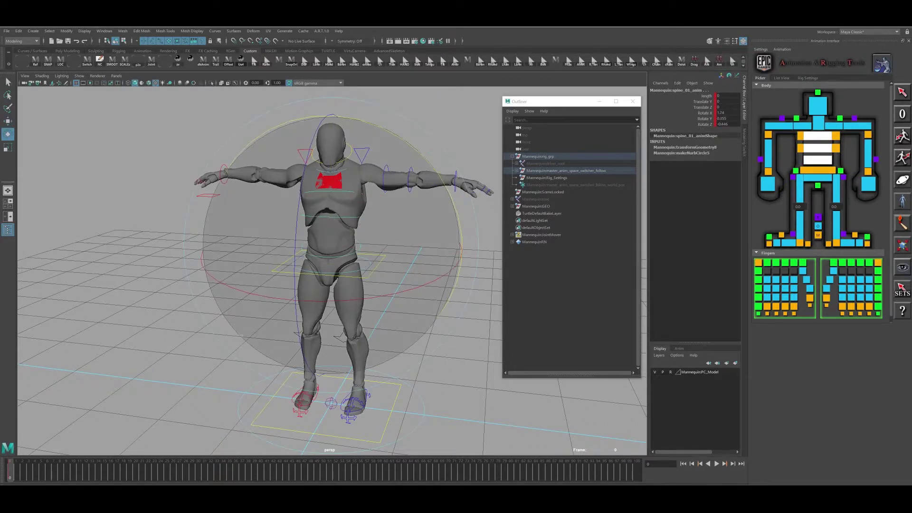
mouse_move(295, 247)
mouse_down()
mouse_move(297, 264)
mouse_move(295, 240)
mouse_move(298, 301)
mouse_move(297, 200)
mouse_move(296, 251)
mouse_move(296, 239)
mouse_up()
key(ctrl+z)
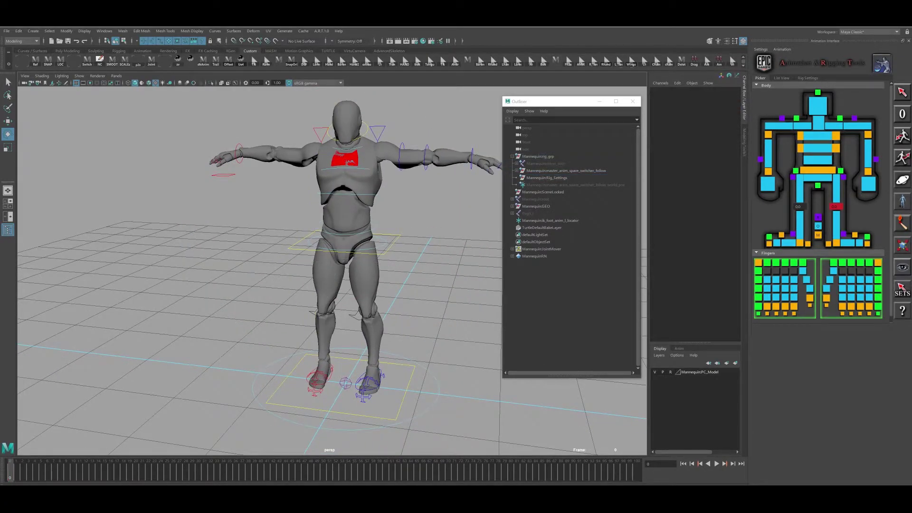
- Switch the left leg to FK mode in the rig settings, and select its FK thigh and calf controls in turn
click(546, 178)
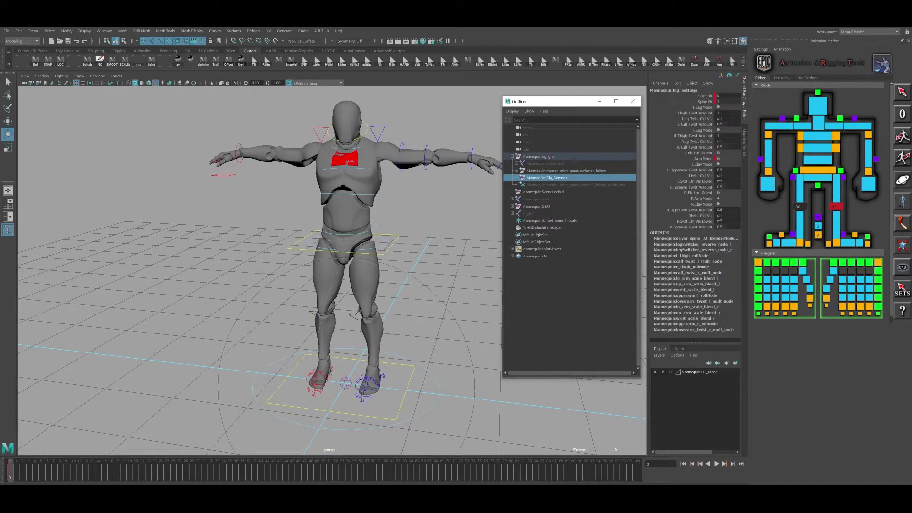
click(726, 107)
click(728, 113)
click(836, 190)
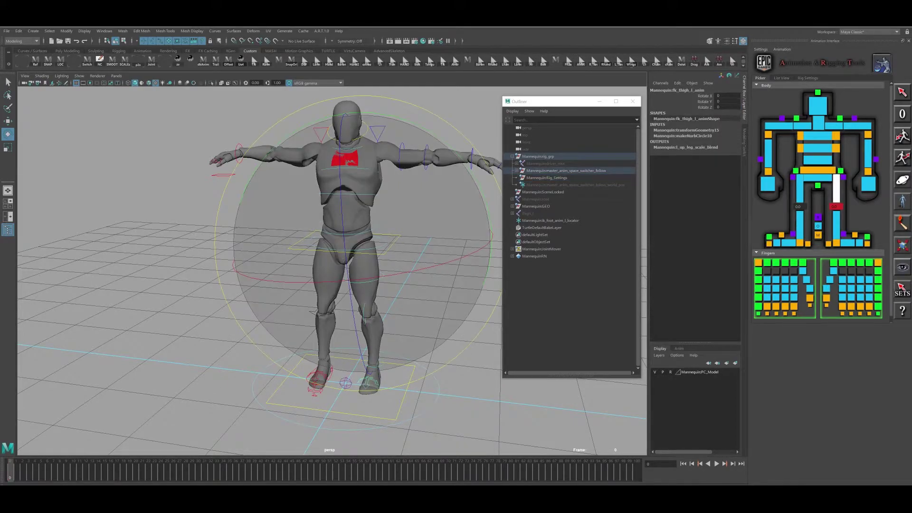
alt+drag(403, 266, 409, 266)
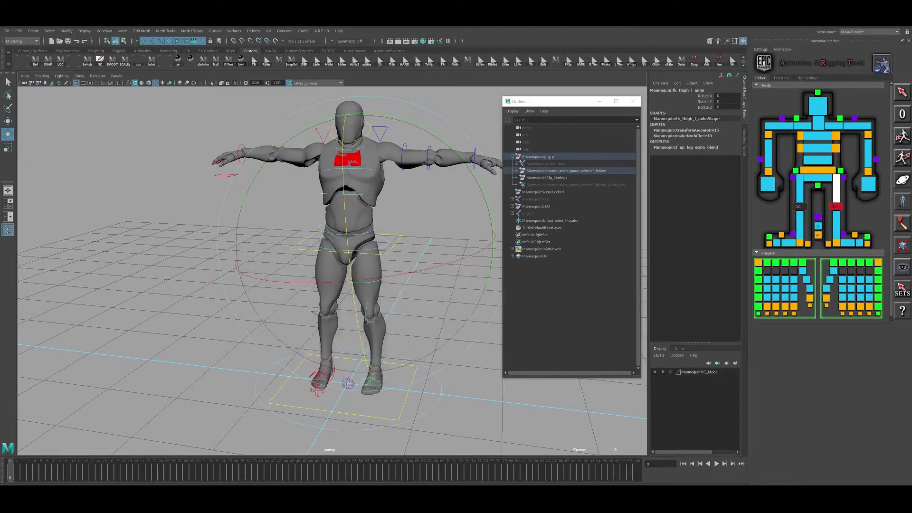
click(837, 223)
mouse_move(345, 327)
mouse_down()
mouse_move(360, 413)
mouse_move(345, 327)
mouse_up()
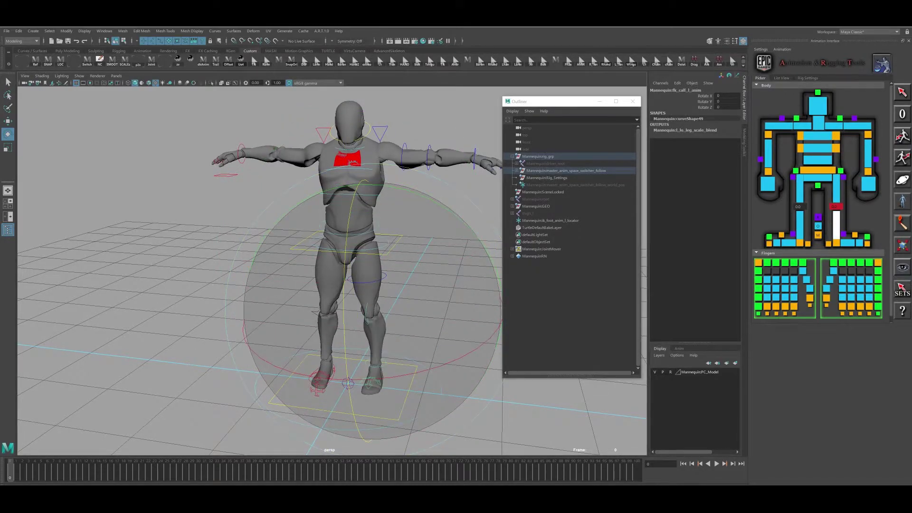
- Select the left hand's finger controls, view their selection options, and clear the selection
alt+middle_drag(413, 295, 392, 298)
click(828, 266)
right_click(828, 265)
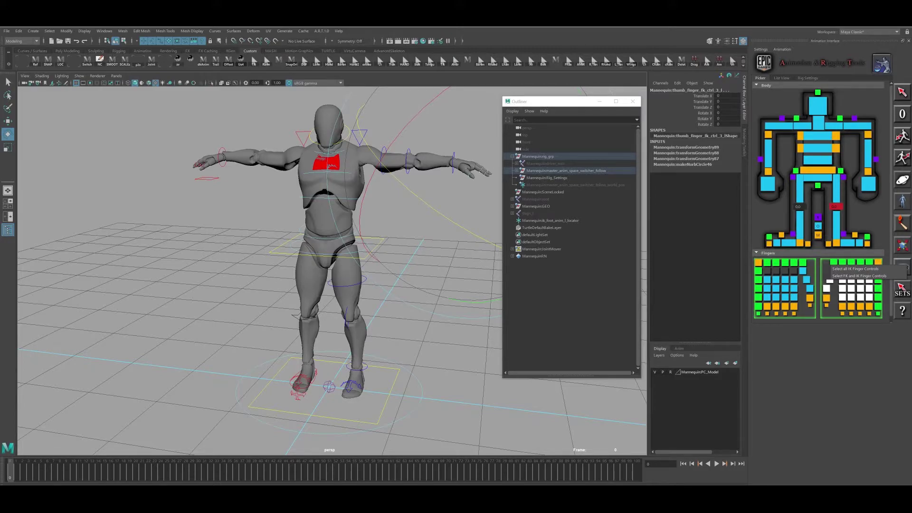
key(Escape)
click(427, 309)
- Switch the head control's space from the neck to World
click(366, 258)
alt+middle_drag(366, 258, 378, 338)
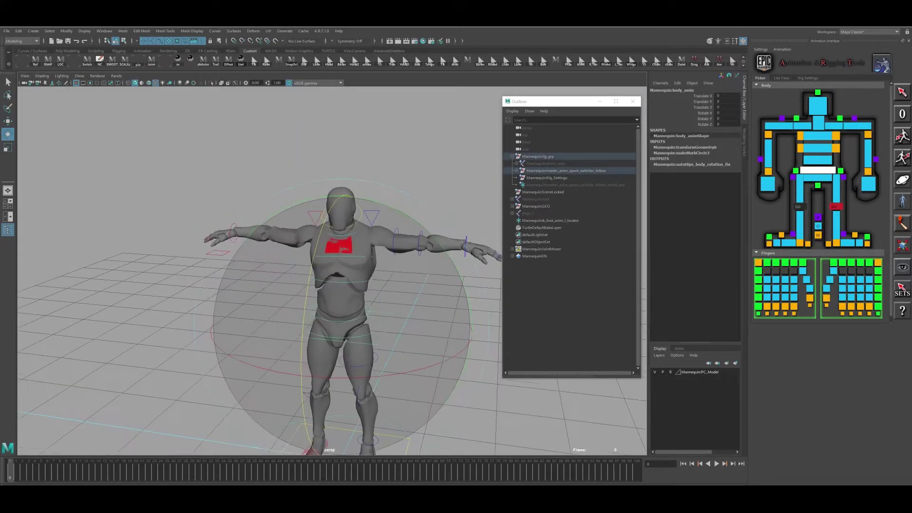
key(w)
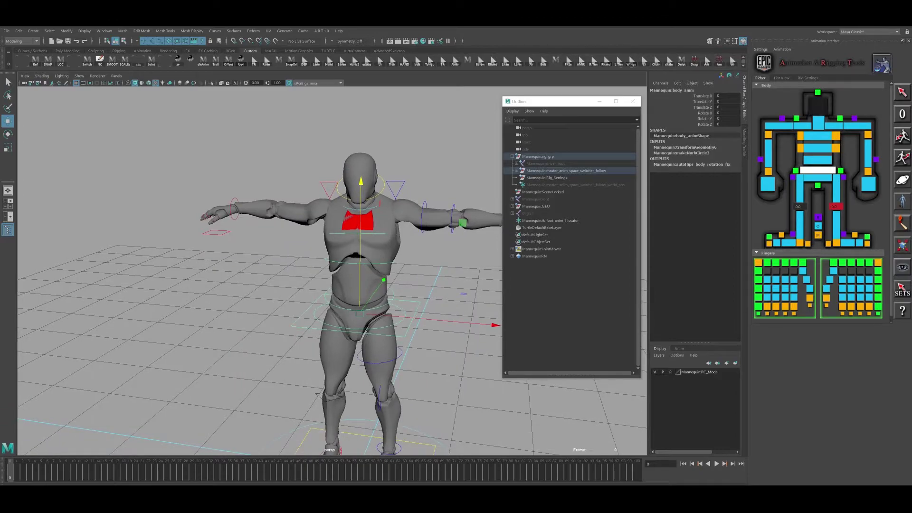
click(818, 105)
right_click(817, 106)
mouse_move(850, 111)
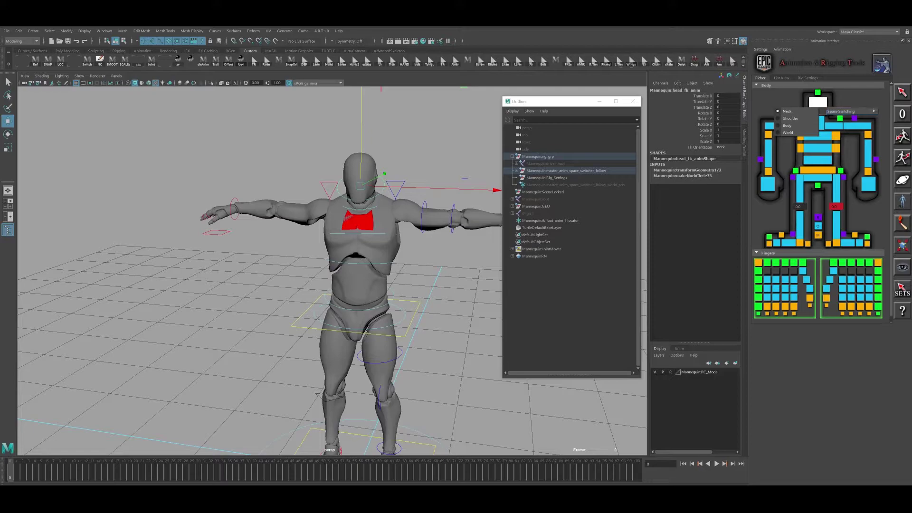
click(787, 133)
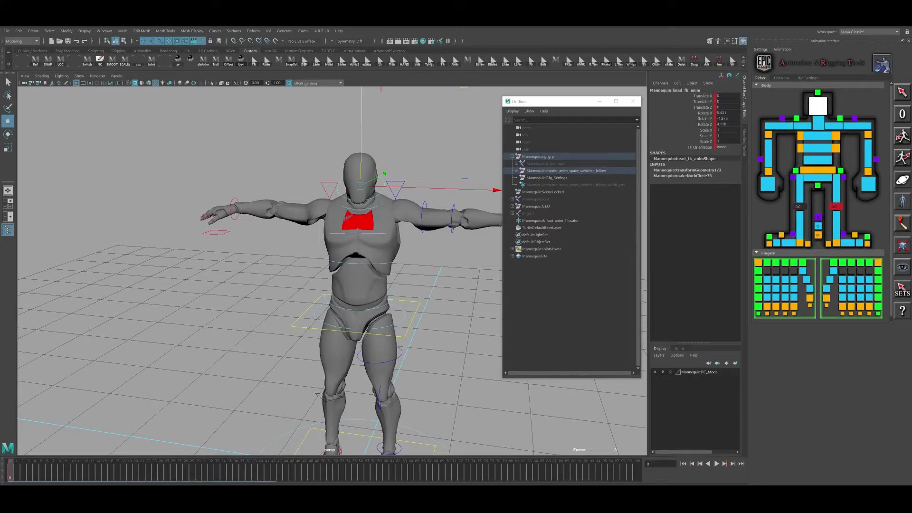
- Try rotating the lowest FK spine control to test the head's World space, and undo the rotation
click(817, 160)
key(e)
mouse_move(332, 279)
mouse_down()
mouse_move(336, 380)
mouse_move(333, 278)
mouse_up()
mouse_move(351, 270)
mouse_down()
mouse_move(380, 258)
mouse_move(351, 253)
mouse_move(404, 260)
mouse_move(373, 254)
mouse_move(385, 251)
mouse_up()
key(ctrl+z)
click(451, 247)
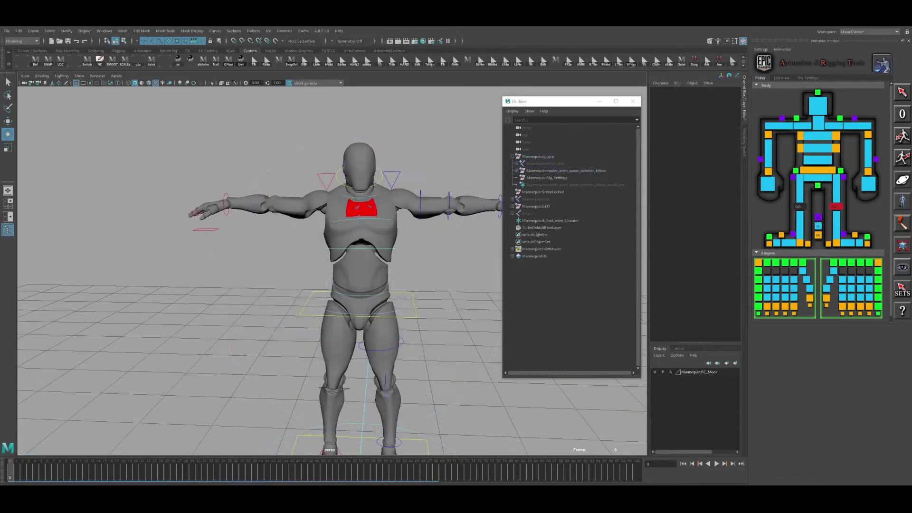
- Try moving the body control downward with the move tool, and undo the move
click(415, 308)
mouse_move(413, 285)
alt+mouse_down()
mouse_move(317, 279)
mouse_move(408, 277)
mouse_move(412, 297)
alt+mouse_up()
key(w)
drag(358, 149, 358, 181)
key(ctrl+z)
- Switch the right wrist IK control's space to world
alt+middle_drag(358, 282, 335, 291)
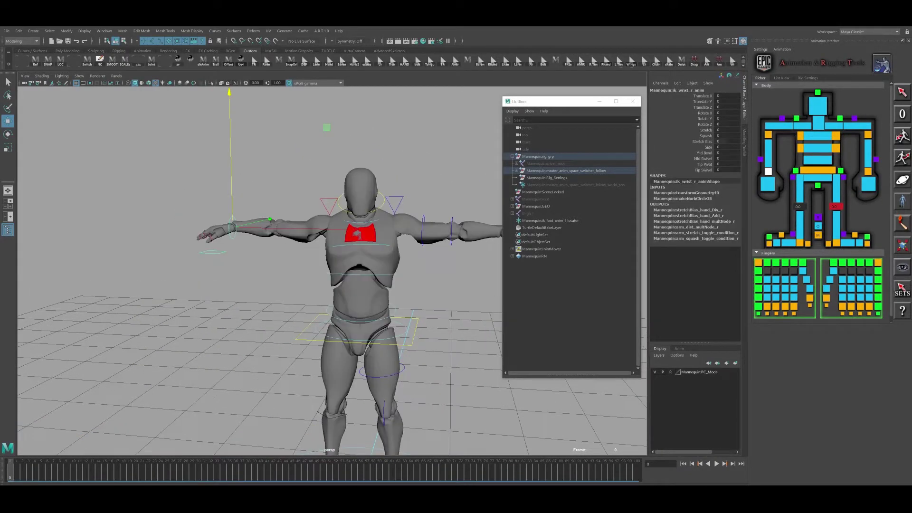
alt+middle_drag(335, 291, 340, 278)
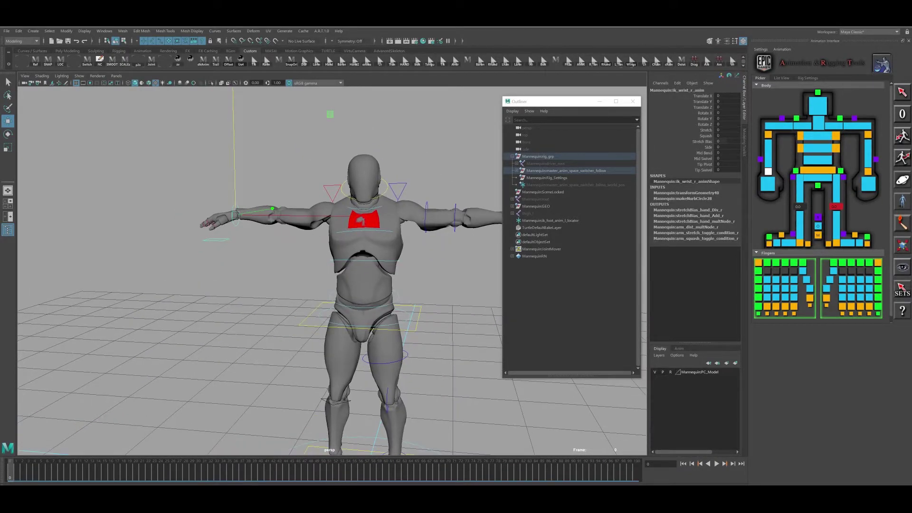
right_click(767, 171)
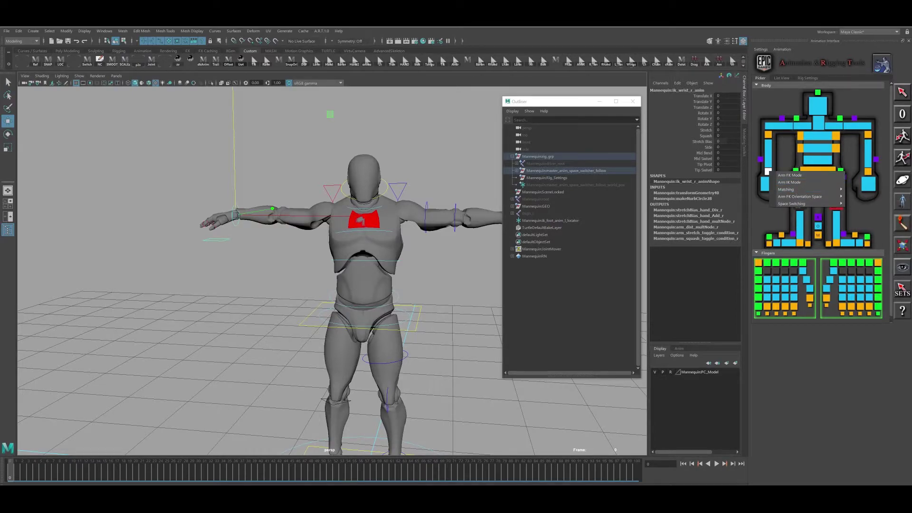
key(Escape)
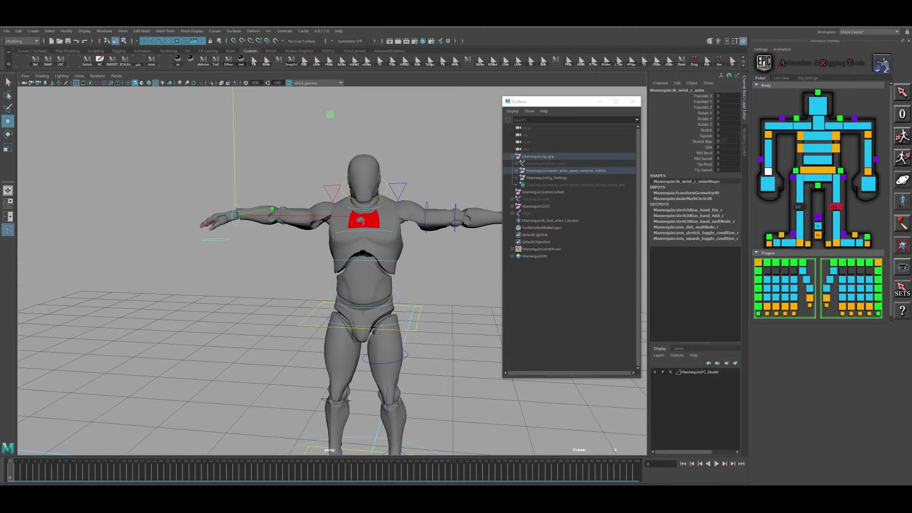
right_click(773, 173)
mouse_move(807, 198)
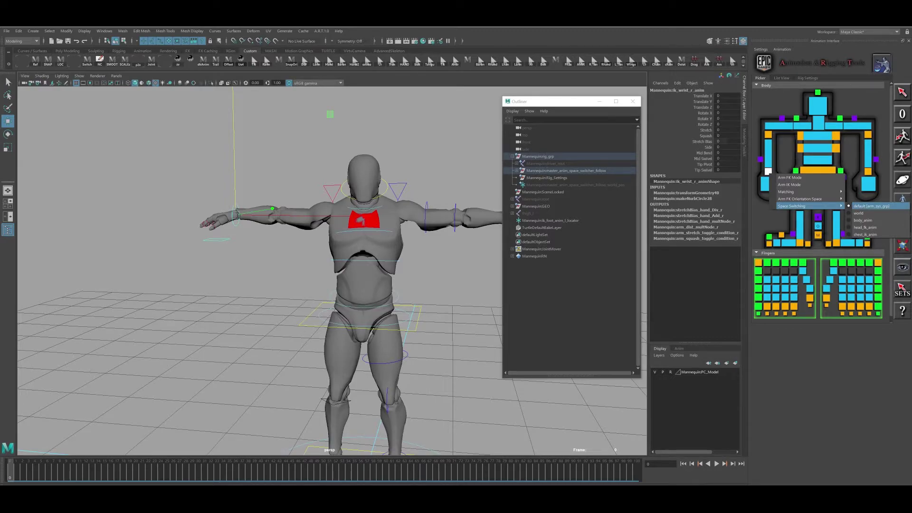
click(857, 212)
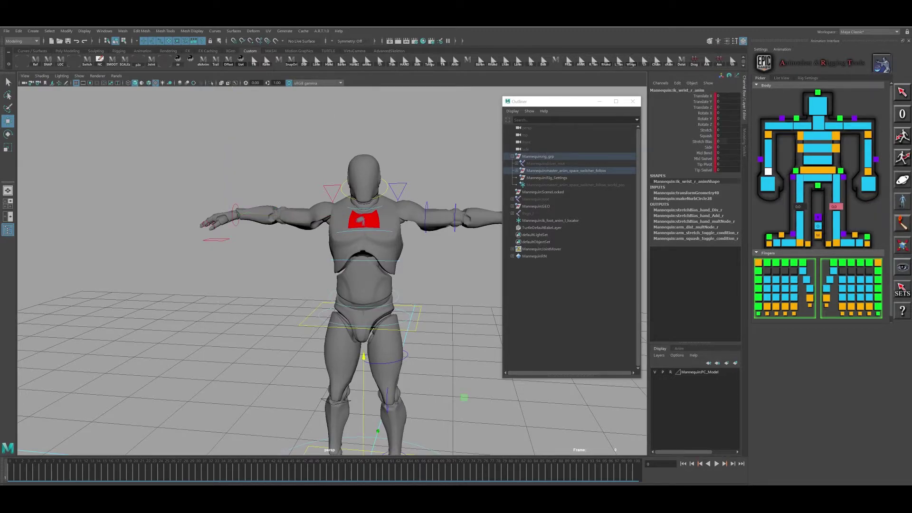
- Try lowering the body control to test the right wrist's world space, and undo the move
click(817, 170)
drag(365, 185, 365, 231)
key(ctrl+z)
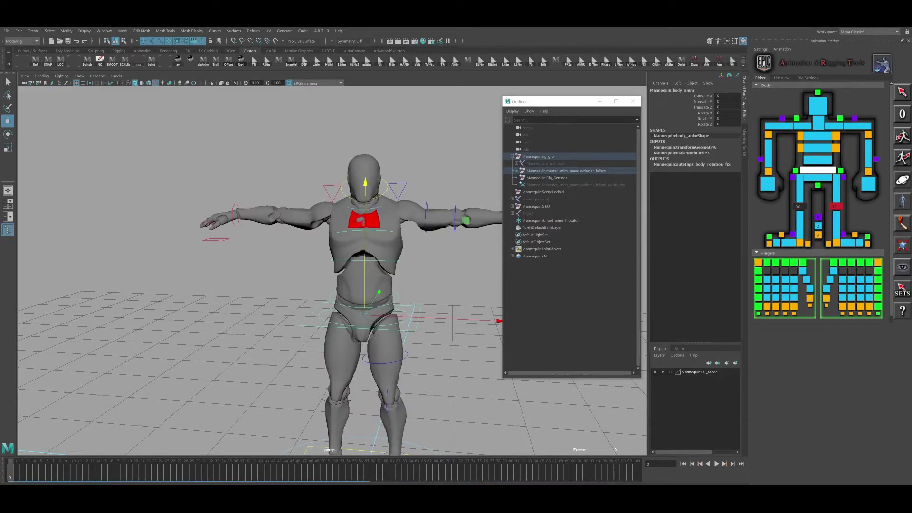
- Switch the right wrist IK control's space to body_anim, try lowering the body control, and undo that move
right_click(770, 171)
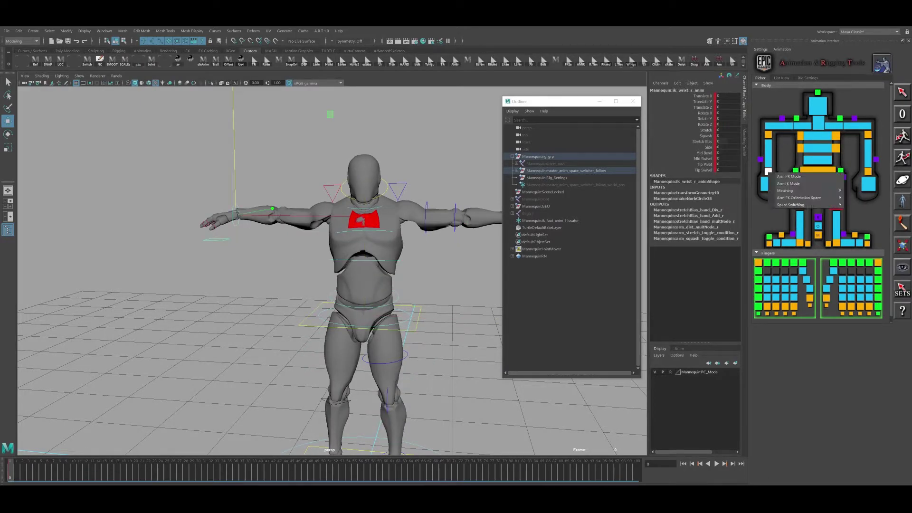
mouse_move(807, 205)
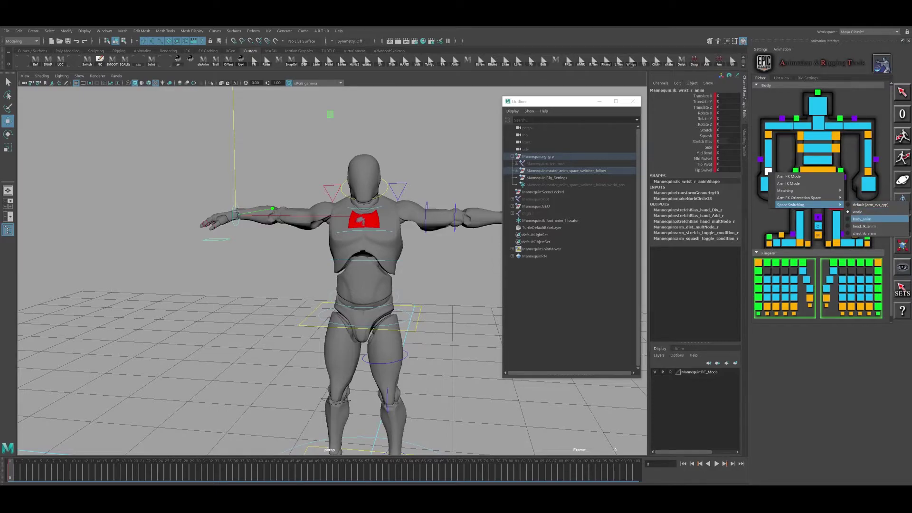
click(862, 219)
drag(365, 182, 365, 231)
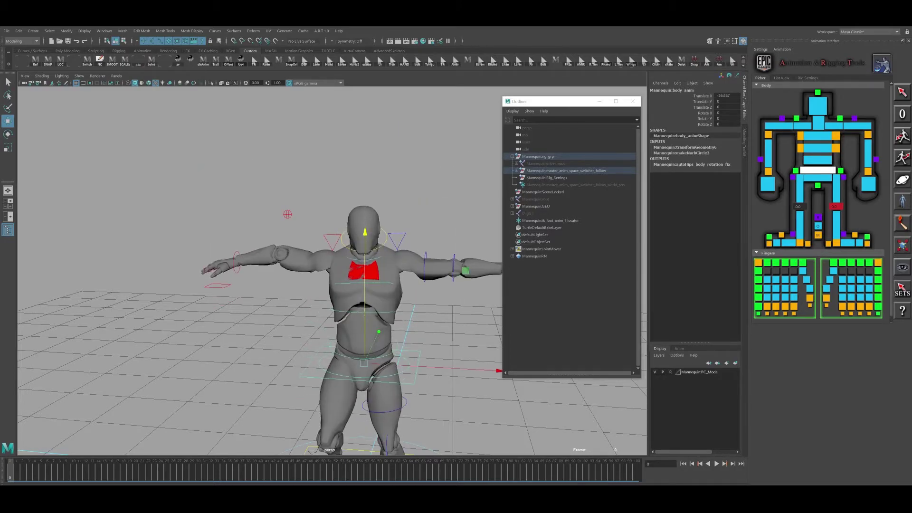
key(ctrl+z)
- Try moving the right wrist IK control inward and down, and undo the move
click(236, 210)
drag(236, 210, 261, 236)
key(ctrl+z)
- Try lowering the body control to see the right hand follow it, and undo the move
click(322, 327)
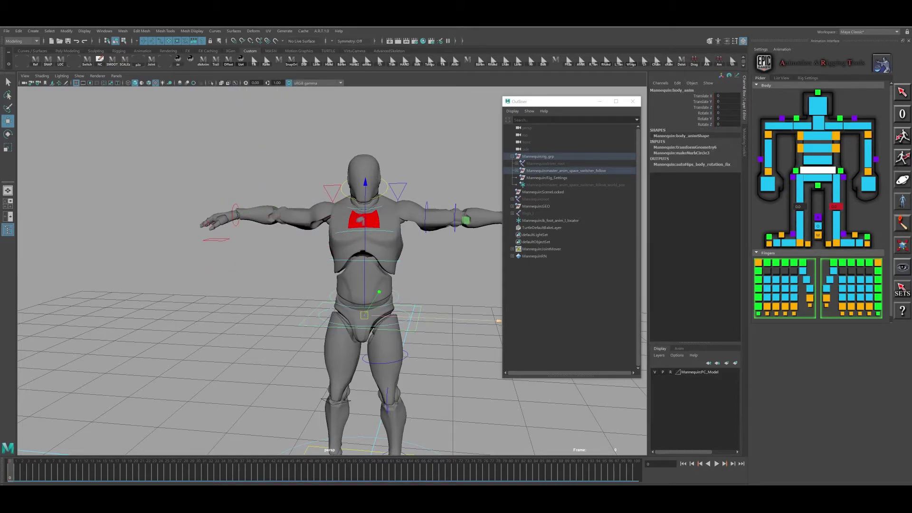
scroll(332, 270, down, 2)
drag(359, 175, 359, 185)
mouse_move(356, 317)
mouse_down()
mouse_move(356, 337)
mouse_move(357, 285)
mouse_move(358, 335)
mouse_up()
key(ctrl+z)
alt+middle_drag(358, 335, 324, 306)
scroll(341, 308, up, 1)
scroll(332, 271, up, 1)
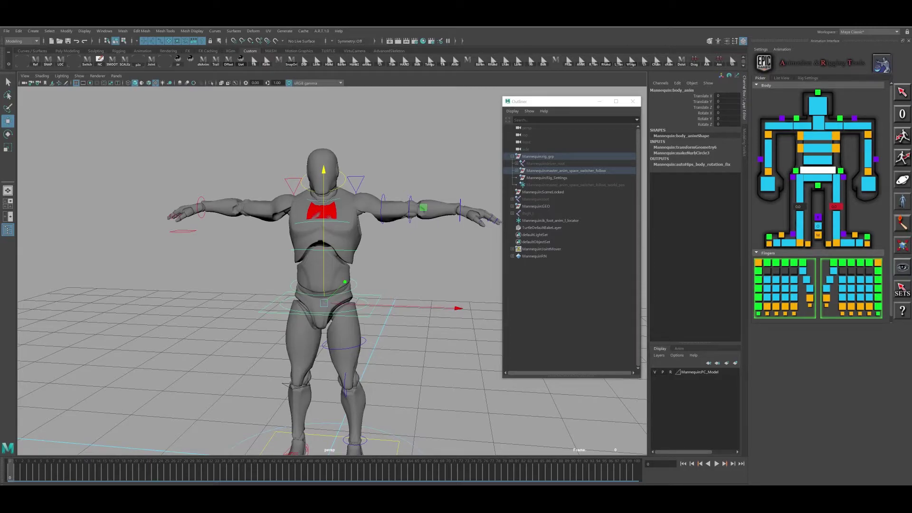
- Try moving the body control sideways and downward, and undo both moves
drag(456, 308, 472, 308)
key(ctrl+z)
alt+drag(428, 272, 428, 285)
alt+drag(461, 318, 491, 307)
alt+middle_drag(491, 307, 473, 326)
drag(473, 327, 473, 390)
key(ctrl+z)
- Switch the right elbow IK control's space to body_anim
click(767, 134)
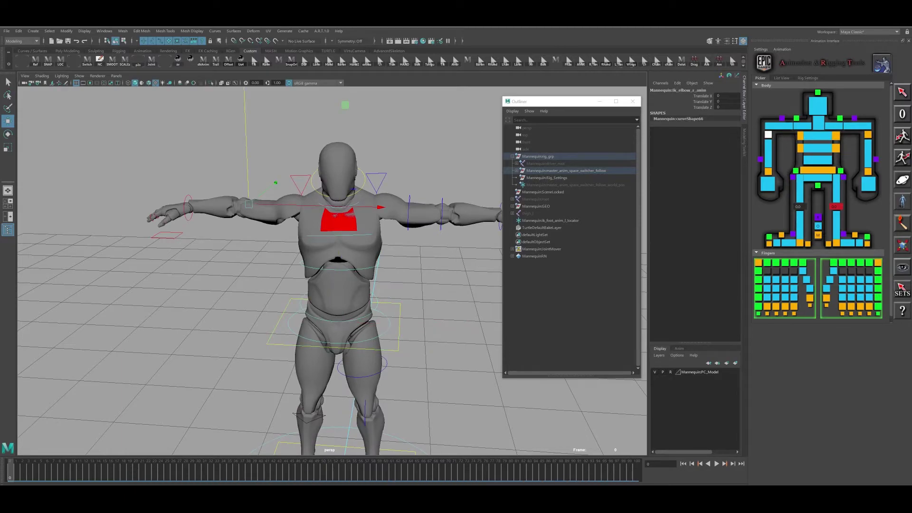
right_click(769, 135)
mouse_move(809, 167)
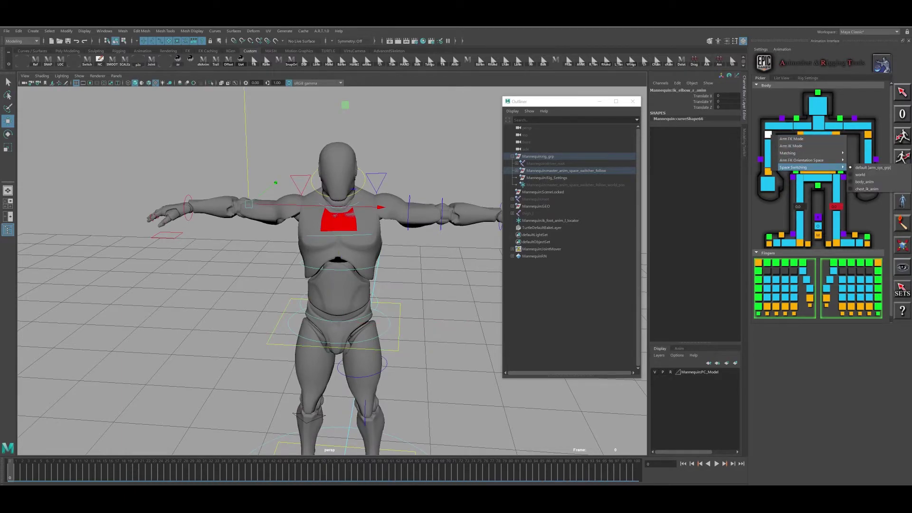
click(865, 181)
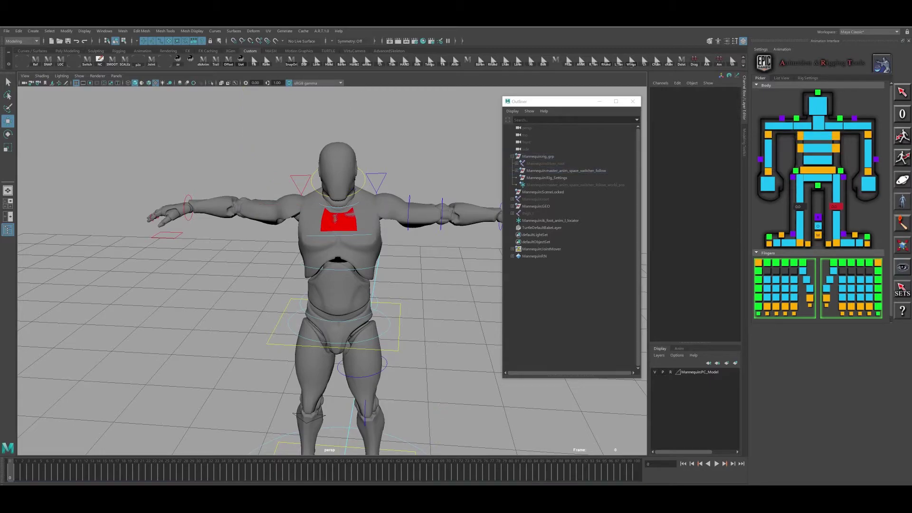
- Try moving the body control to test the right elbow's body space, and undo the moves
drag(339, 192, 369, 274)
key(ctrl+z)
scroll(339, 285, down, 2)
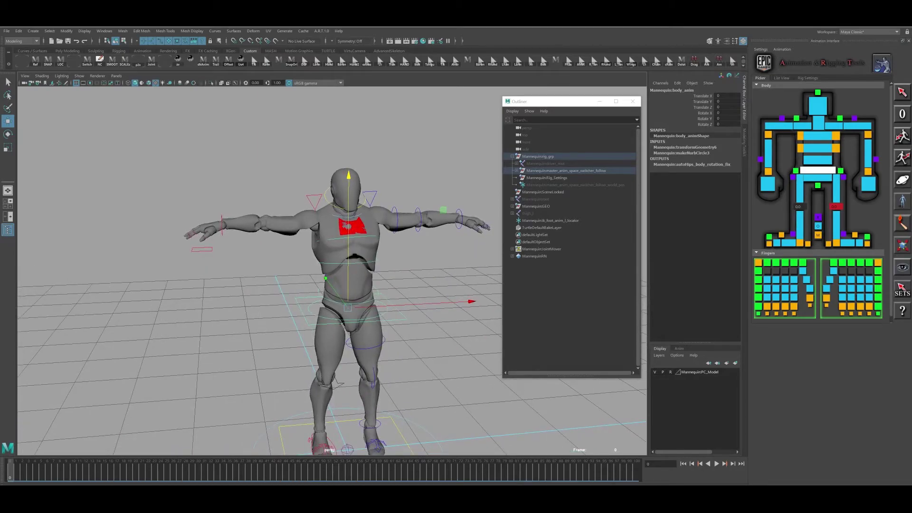
drag(348, 176, 348, 233)
key(ctrl+z)
key(ctrl+z)
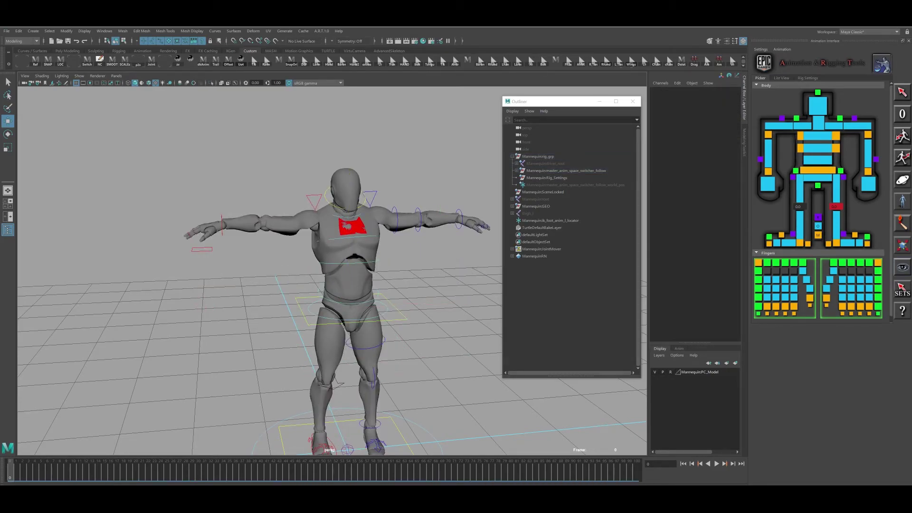
- Try rotating the lowest FK spine control to test the right arm's body space, and undo the rotations
click(348, 302)
alt+drag(361, 285, 328, 284)
key(e)
mouse_move(335, 252)
mouse_down()
mouse_move(358, 263)
mouse_move(337, 252)
mouse_up()
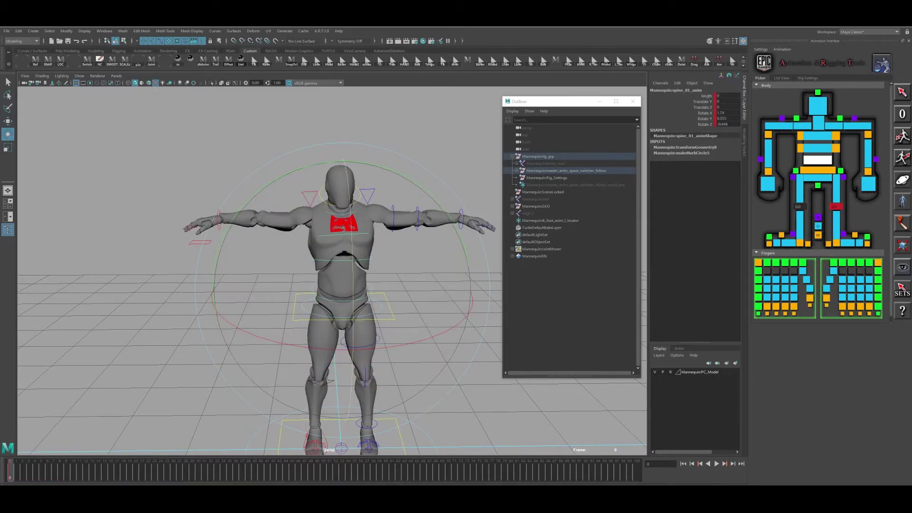
alt+middle_drag(338, 252, 313, 266)
alt+right_drag(314, 266, 342, 266)
drag(315, 232, 288, 235)
key(ctrl+z)
key(ctrl+z)
key(ctrl+z)
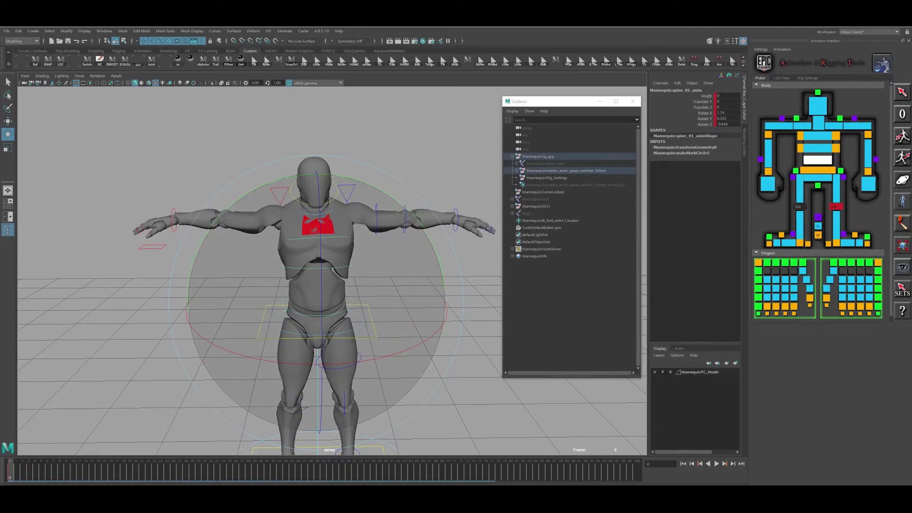
- Try moving the body control diagonally with the move tool, and undo the move
alt+middle_drag(317, 285, 319, 273)
click(408, 294)
click(374, 309)
key(w)
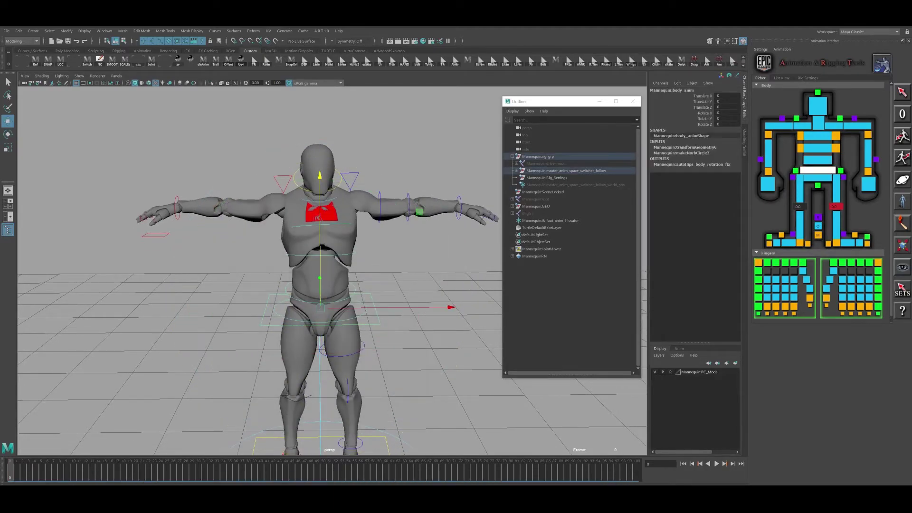
drag(320, 308, 339, 329)
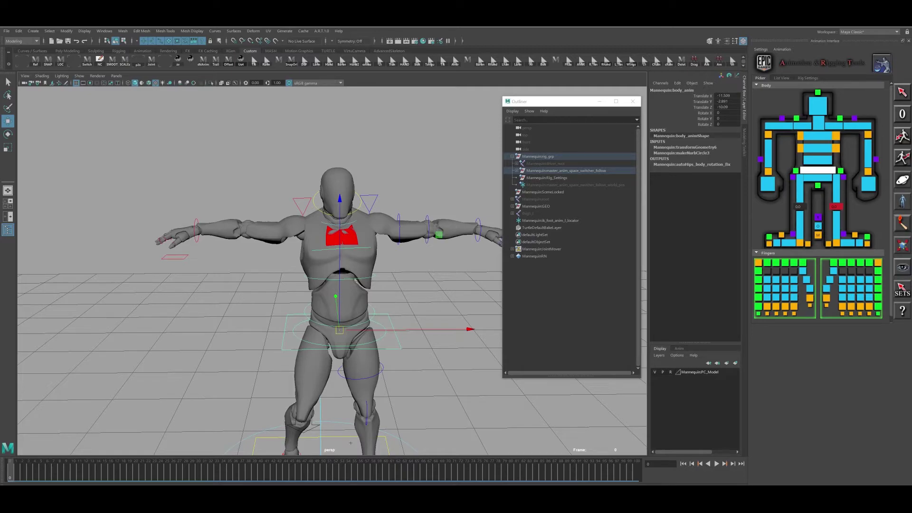
key(ctrl+z)
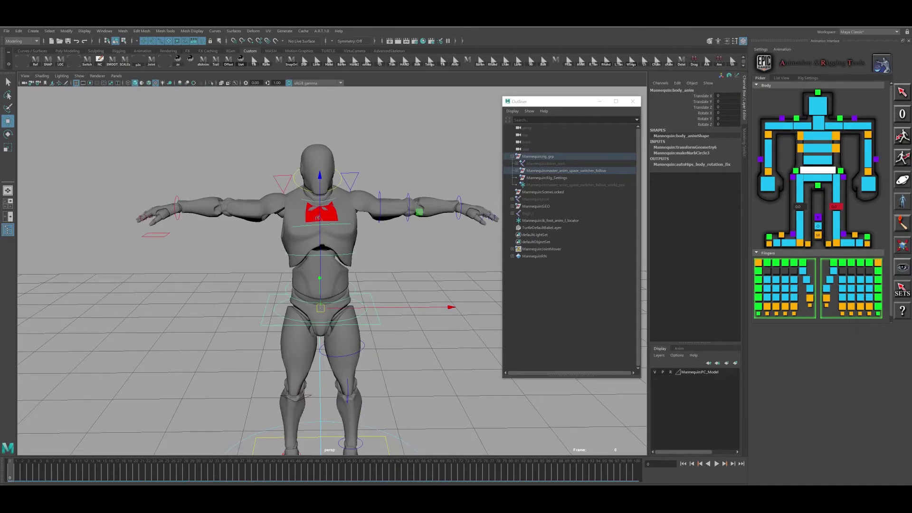
click(404, 332)
alt+right_drag(404, 333, 379, 327)
alt+middle_drag(380, 328, 378, 310)
mouse_move(378, 310)
alt+mouse_down()
mouse_move(390, 309)
mouse_move(371, 308)
alt+mouse_up()
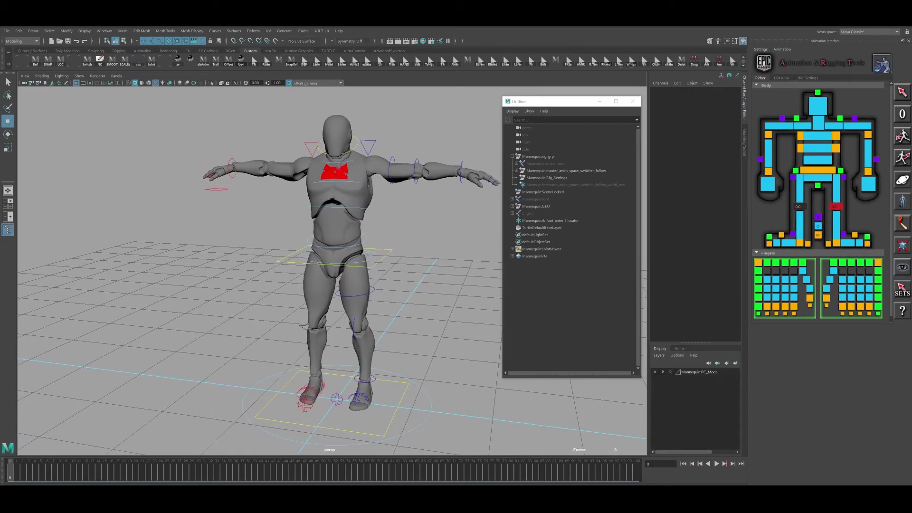
alt+middle_drag(372, 308, 371, 317)
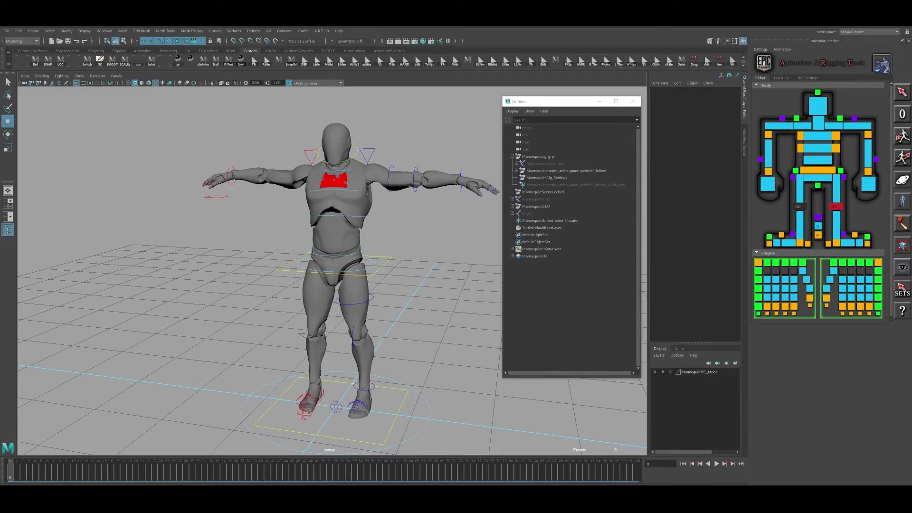
click(585, 179)
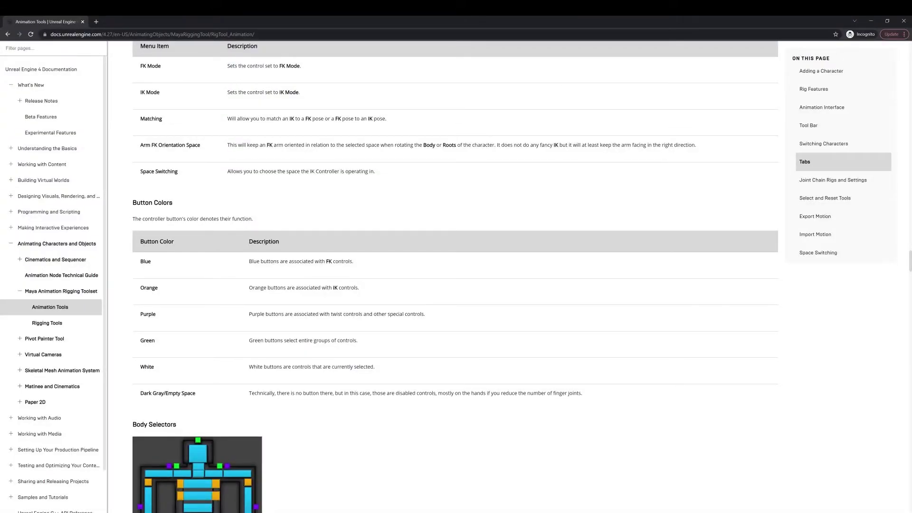
- Switch to the browser and look through the Unreal Engine 4.27 Animation Tools documentation, covering picker menu options, button colors, the animation interface and rig features
scroll(454, 275, down, 5)
scroll(455, 276, up, 7)
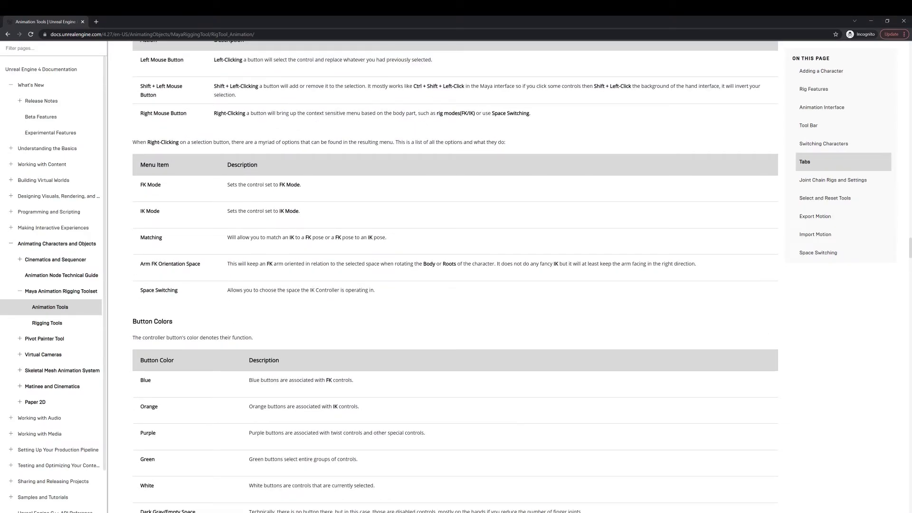
scroll(455, 275, up, 20)
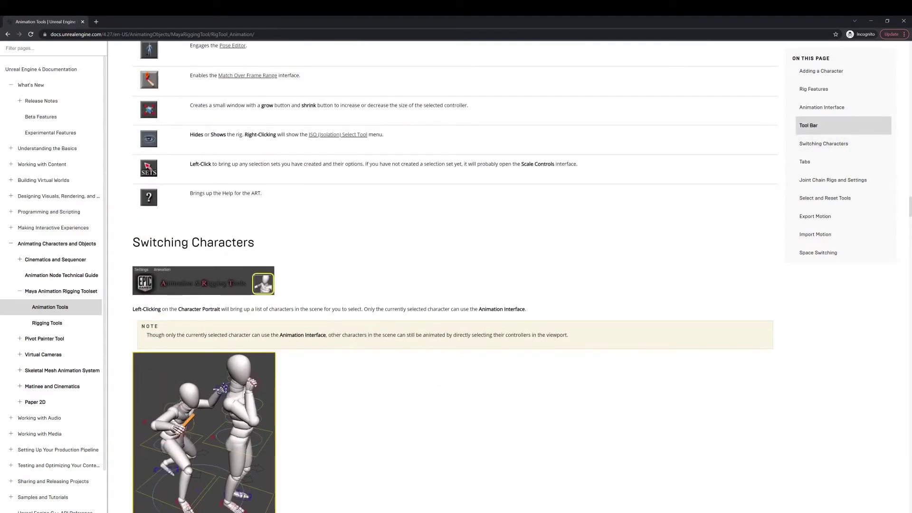
scroll(455, 275, up, 16)
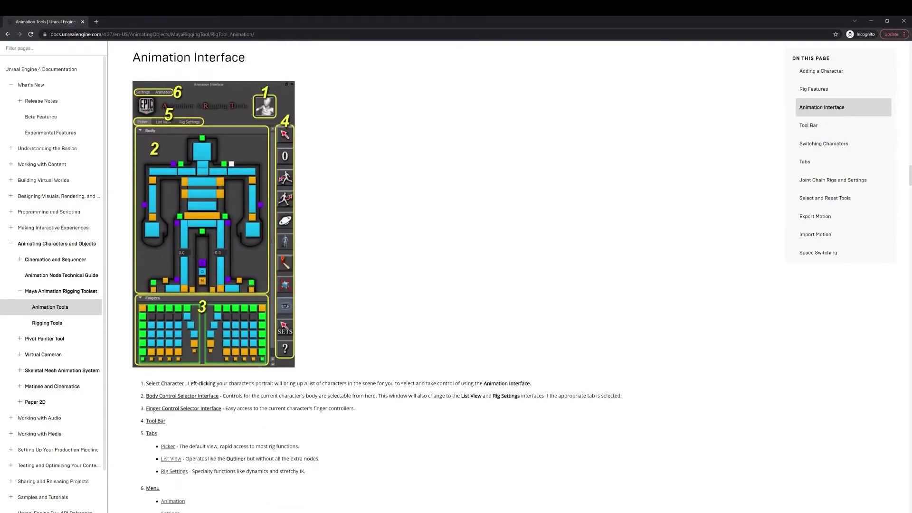
scroll(454, 276, up, 9)
scroll(455, 275, up, 9)
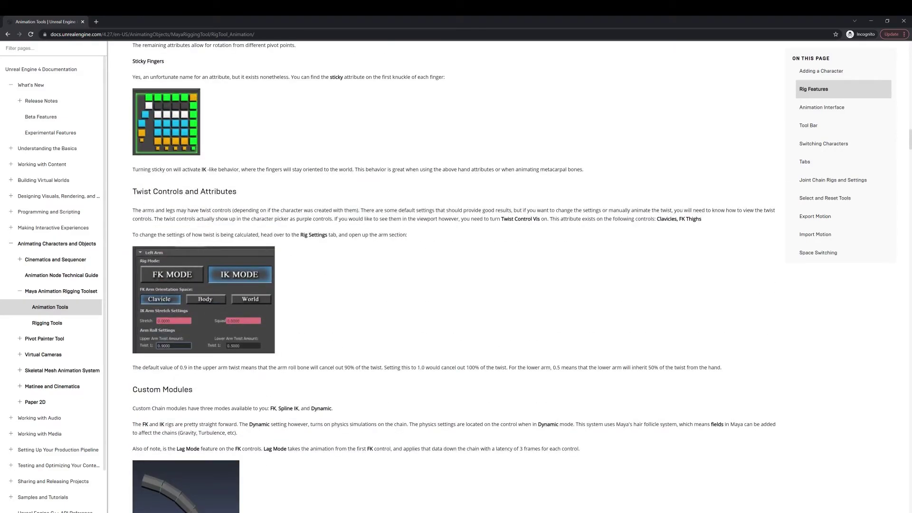
scroll(455, 275, up, 5)
scroll(455, 276, up, 4)
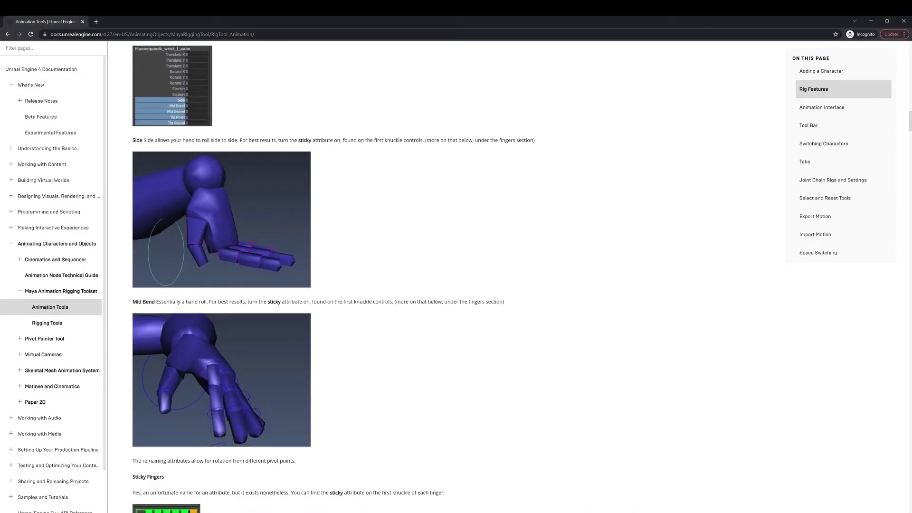
scroll(455, 275, up, 14)
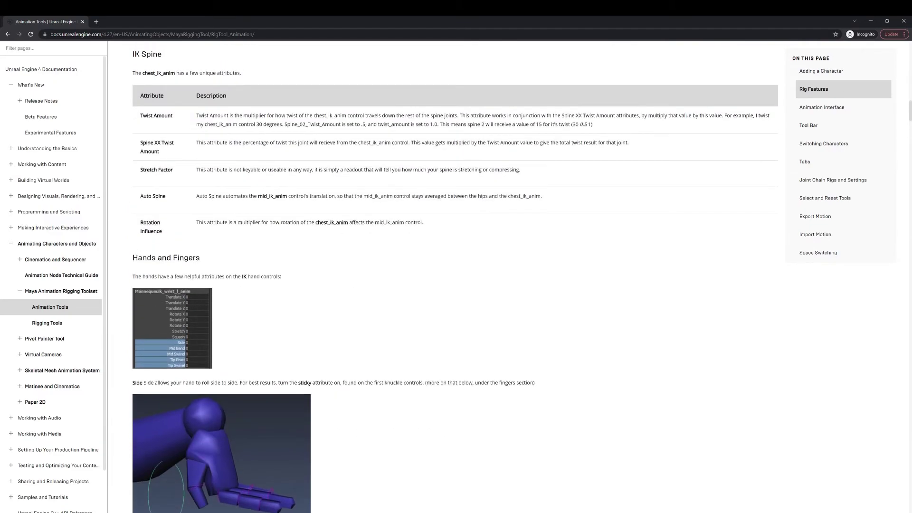
scroll(455, 276, up, 14)
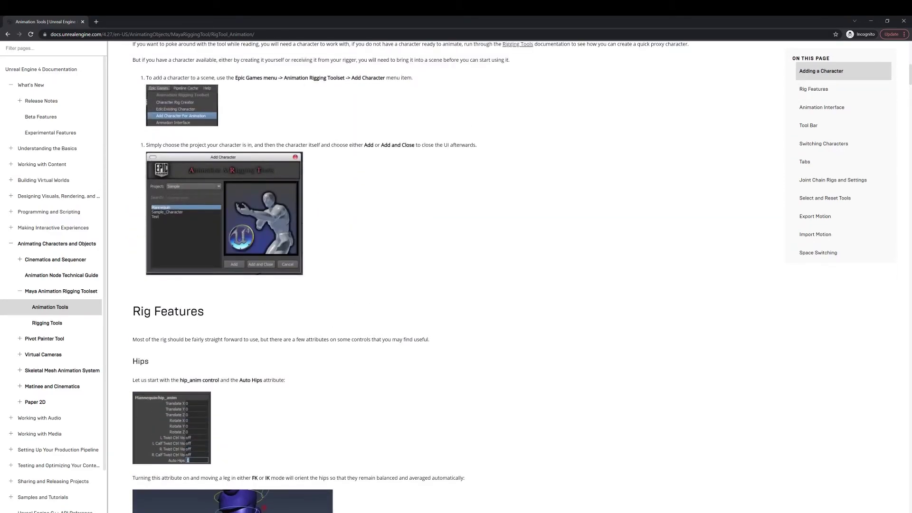
scroll(455, 275, up, 4)
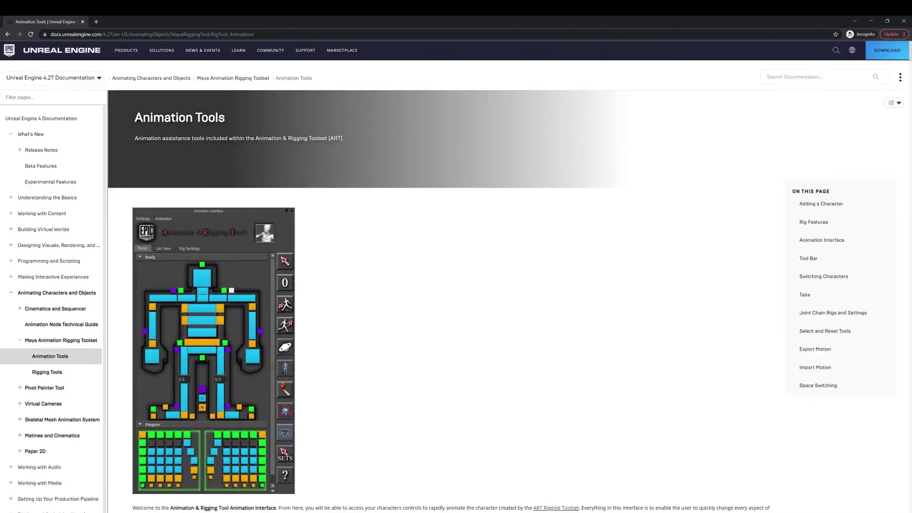
scroll(455, 275, down, 18)
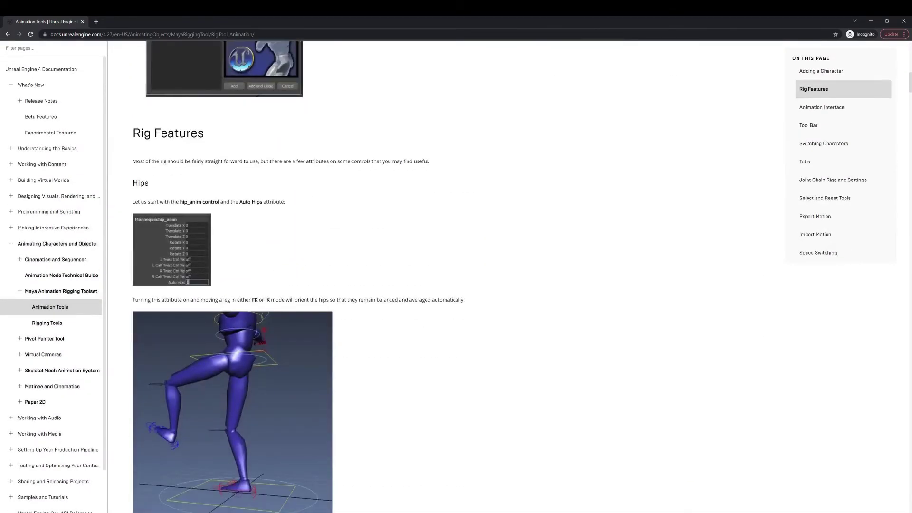
scroll(454, 276, down, 19)
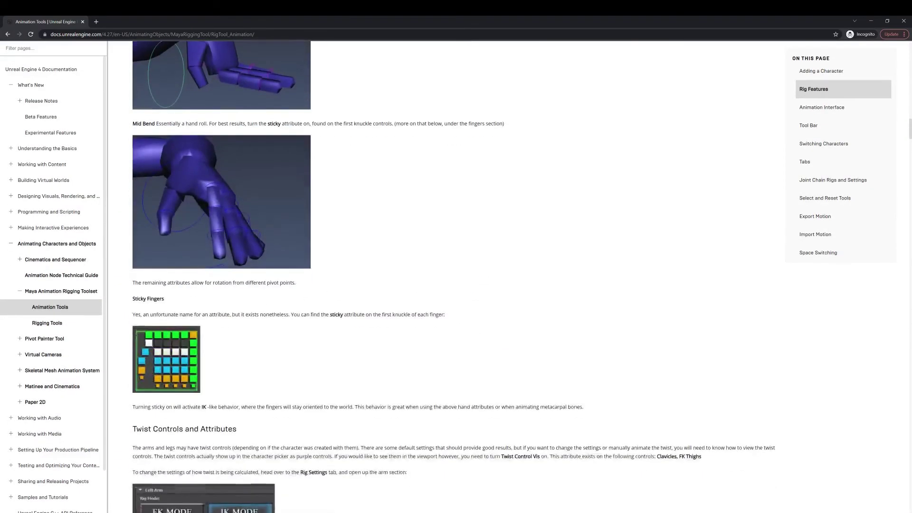